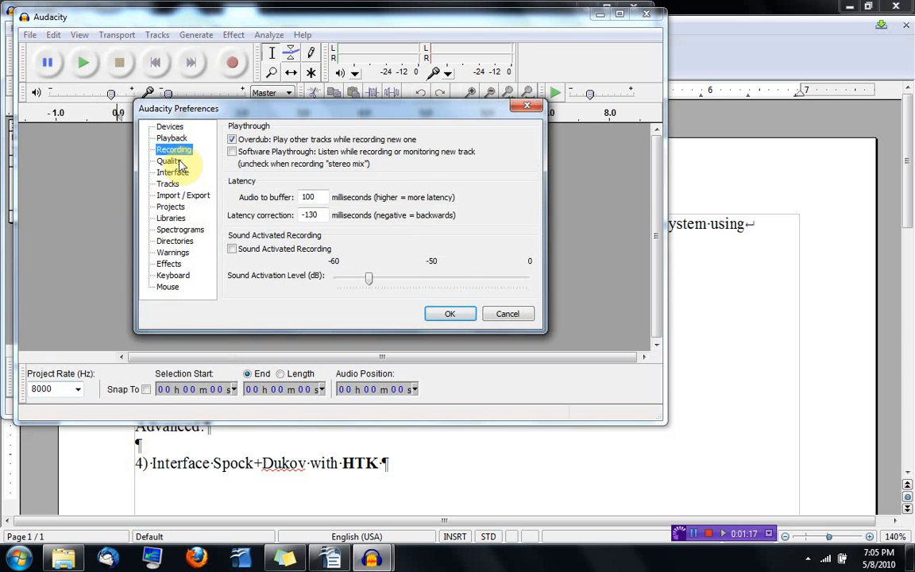
Check the default sample rate and sample format in the quality preferences, and accept the settings
{"action": "left_click", "coordinate": [180, 164]}
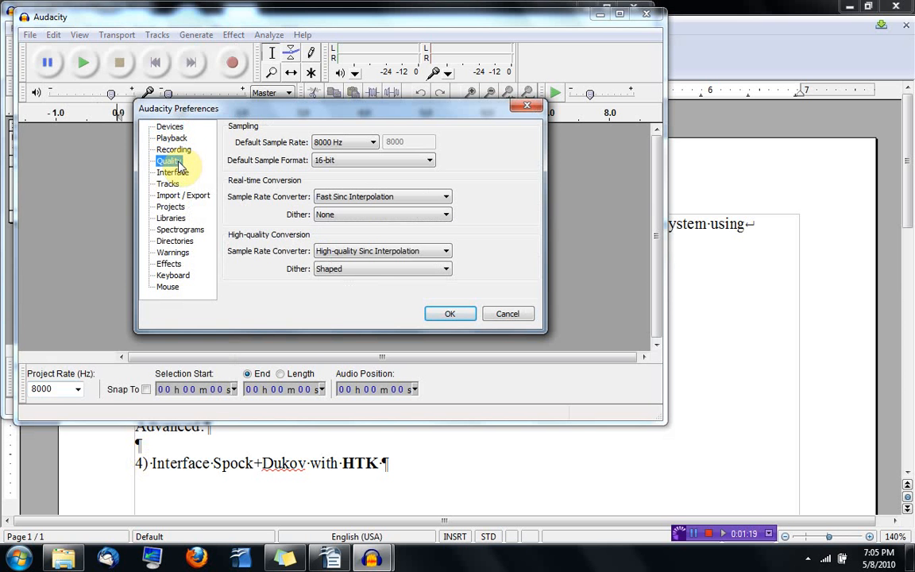
{"action": "left_click", "coordinate": [357, 145]}
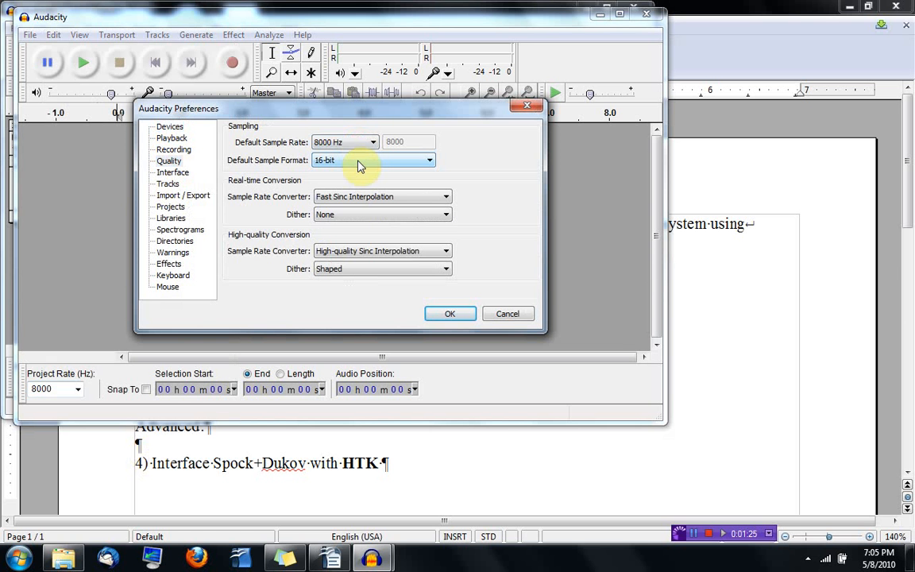
{"action": "left_click", "coordinate": [447, 317]}
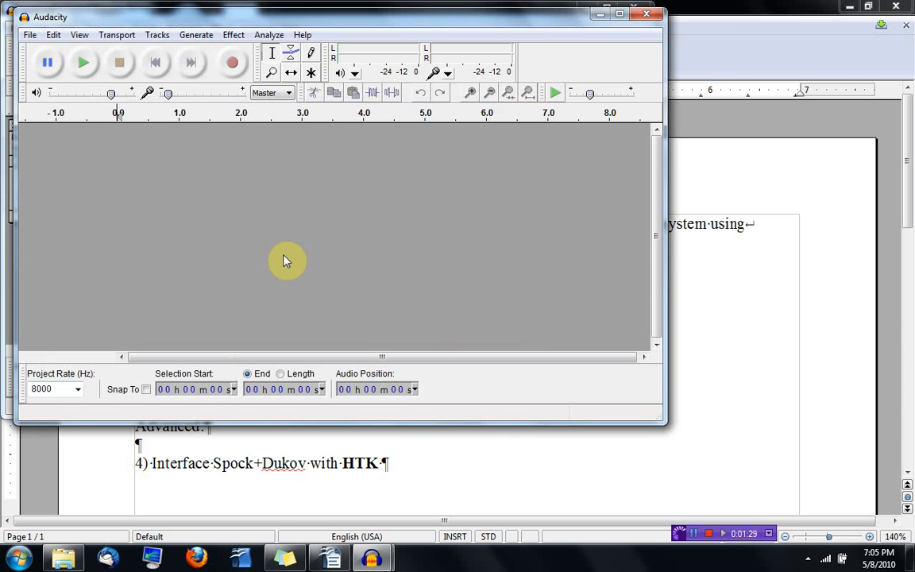
Record a short mono audio clip about 1.6 seconds long
{"action": "left_click", "coordinate": [234, 63]}
{"action": "left_click", "coordinate": [121, 63]}
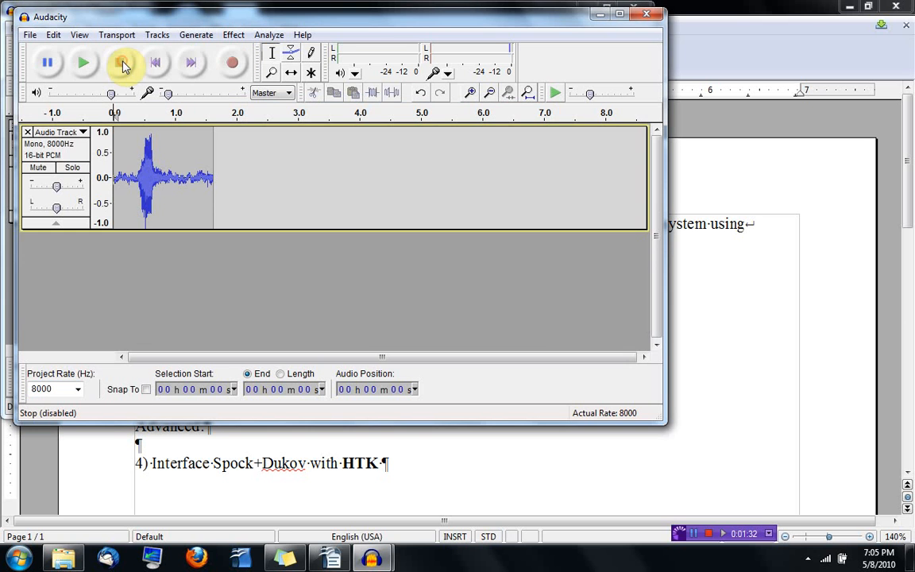
Start exporting the recording, and copy the path of the train folder's left subfolder from the file explorer
{"action": "left_click", "coordinate": [30, 35]}
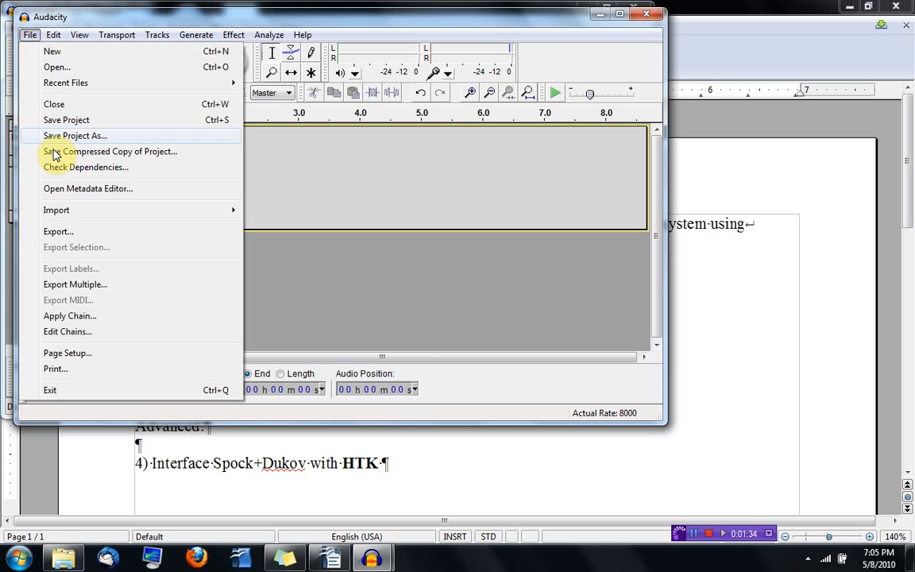
{"action": "left_click", "coordinate": [62, 231]}
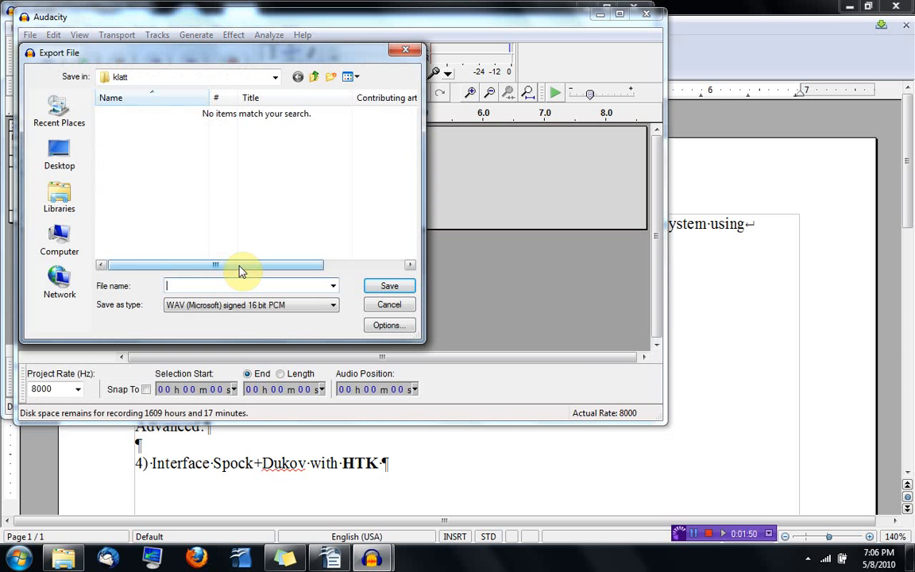
{"action": "key", "text": "alt+Tab"}
{"action": "key", "text": "alt+Tab"}
{"action": "key", "text": "alt+Tab"}
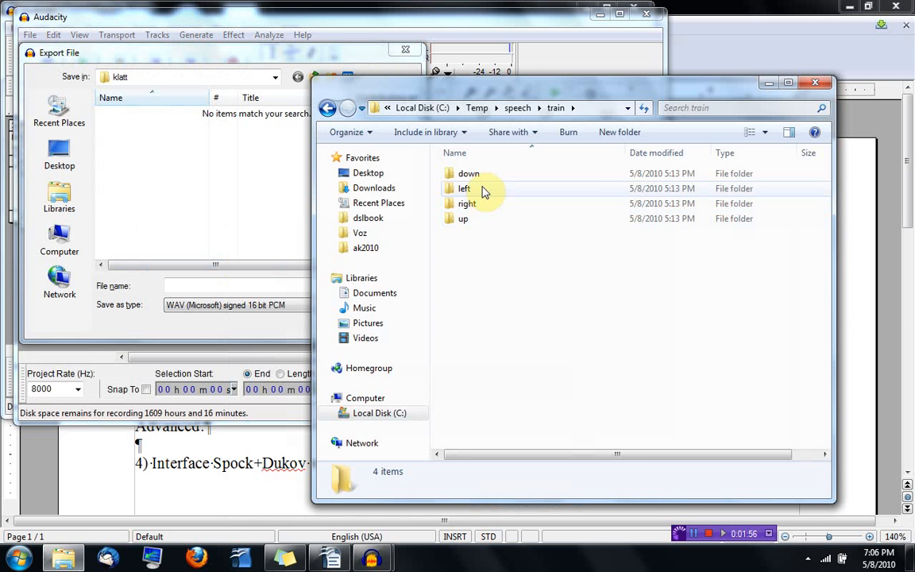
{"action": "double_click", "coordinate": [464, 189]}
{"action": "left_click", "coordinate": [547, 107]}
{"action": "key", "text": "ctrl+c"}
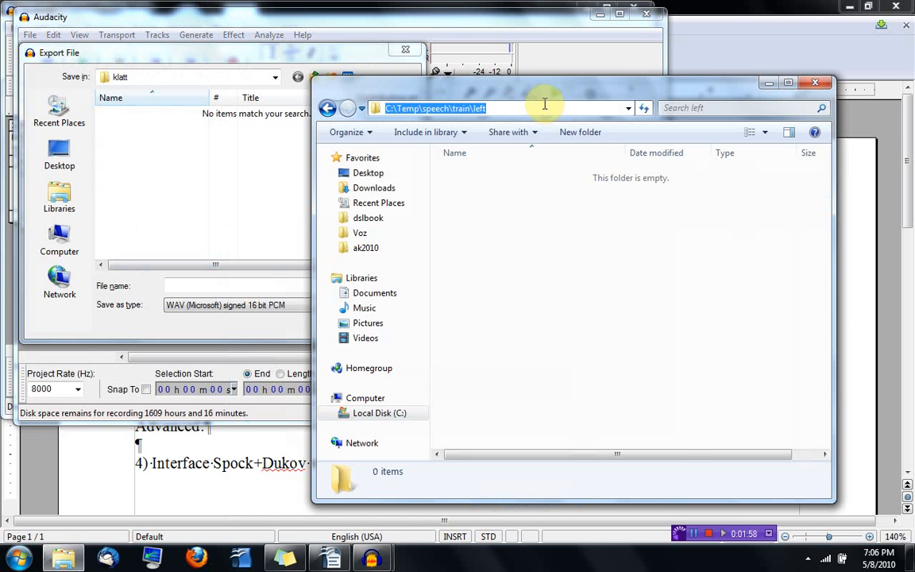
Export the recording as C:\Temp\speech\train\left\left1.wav, leaving the metadata empty
{"action": "left_click", "coordinate": [277, 276]}
{"action": "key", "text": "ctrl+v"}
{"action": "type", "text": "\\"}
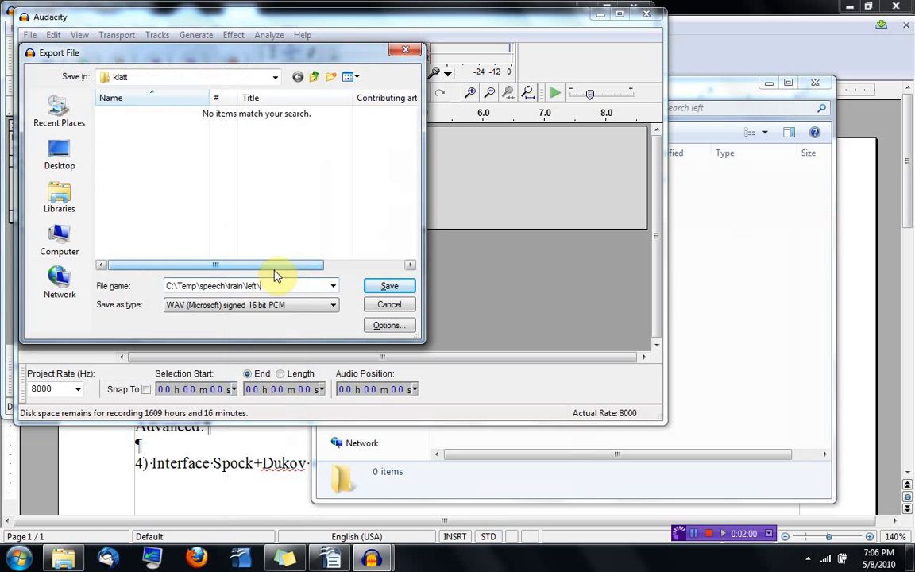
{"action": "type", "text": "left1"}
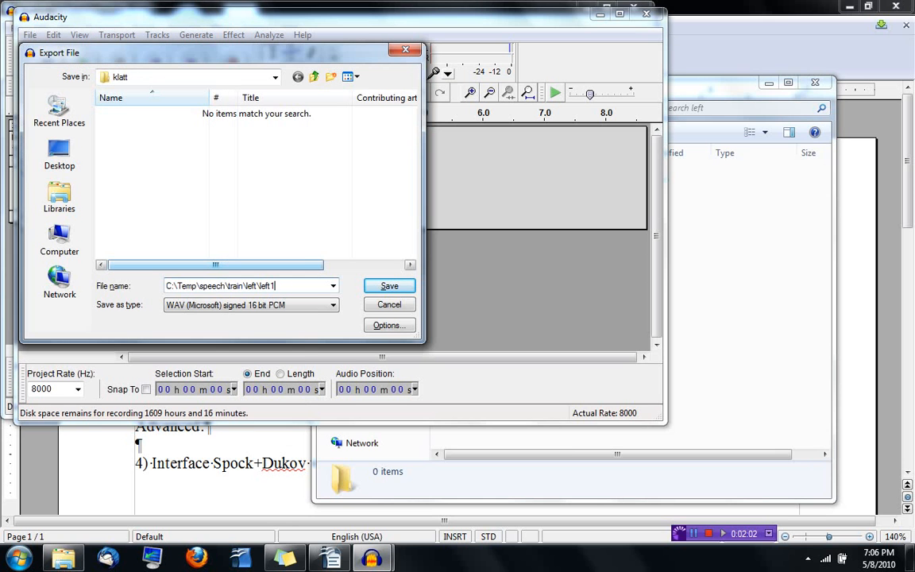
{"action": "type", "text": ".wav"}
{"action": "key", "text": "Return"}
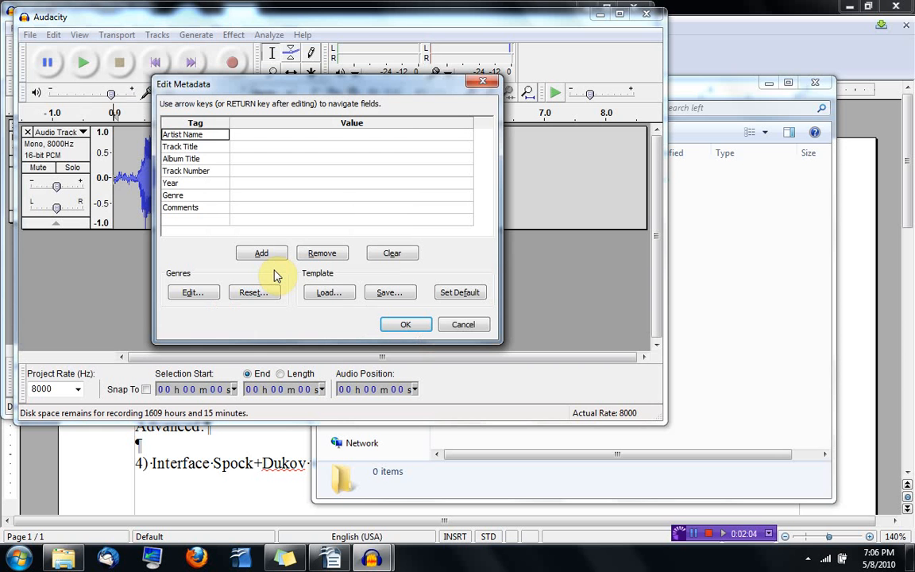
{"action": "left_click", "coordinate": [412, 331]}
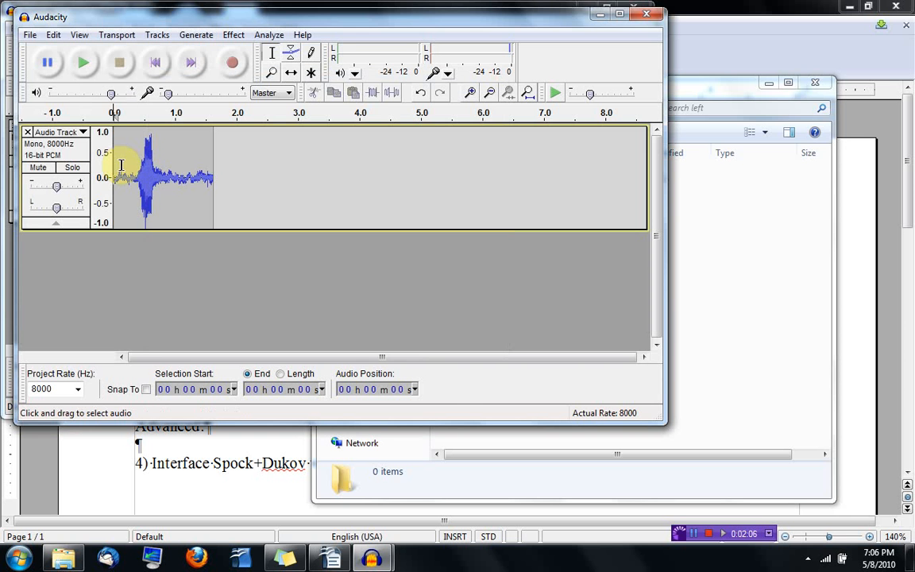
Replace the exported track with a new recording about 2.5 seconds long, and delete the noise in its first half second
{"action": "left_click", "coordinate": [28, 132]}
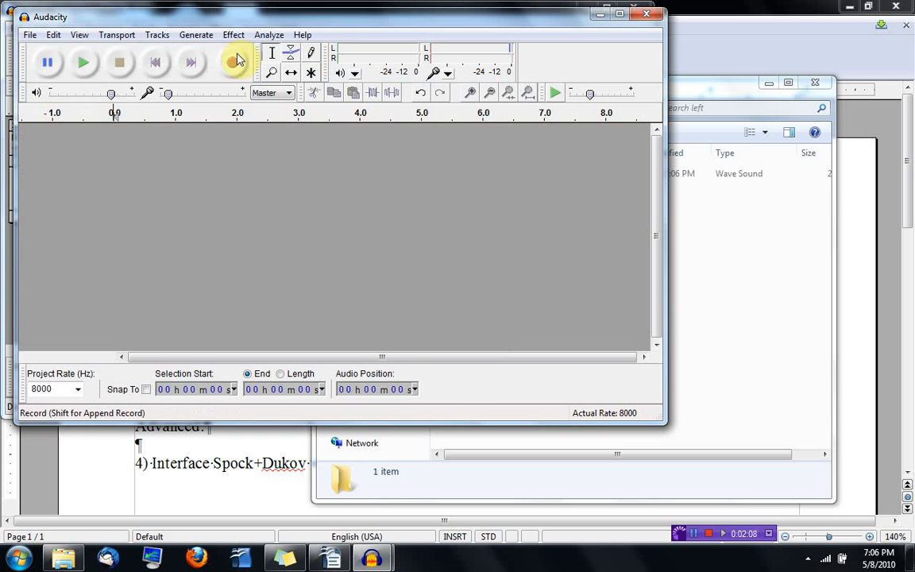
{"action": "left_click", "coordinate": [236, 61]}
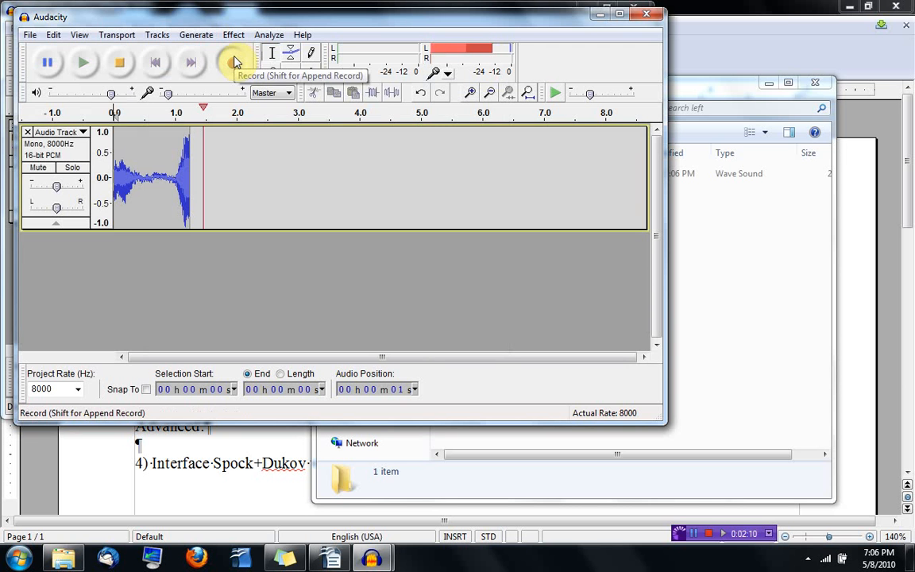
{"action": "left_click", "coordinate": [118, 69]}
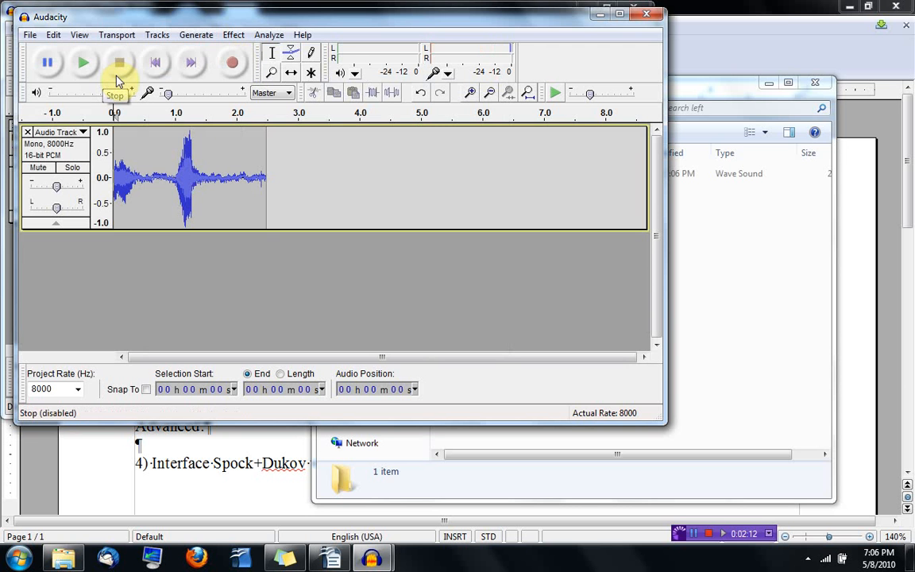
{"action": "left_click_drag", "start_coordinate": [145, 203], "coordinate": [111, 199]}
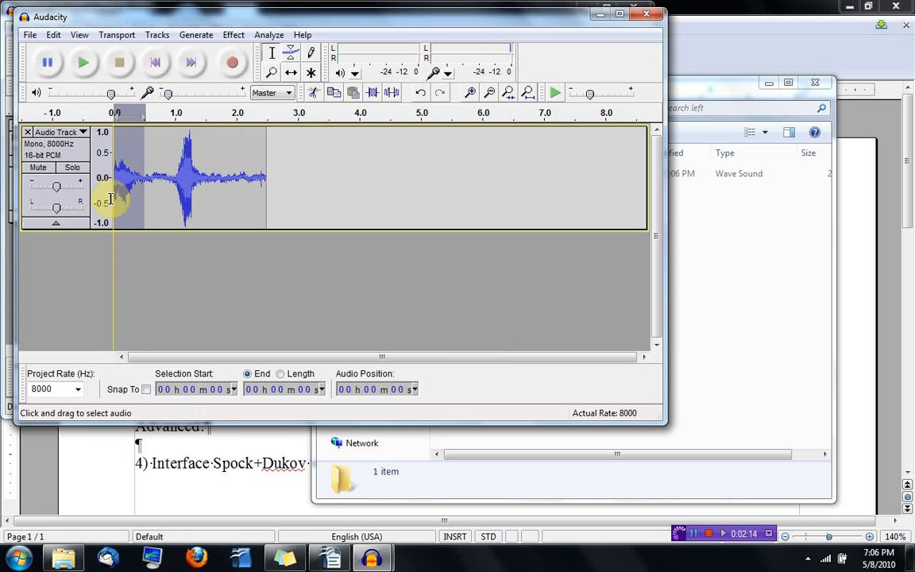
{"action": "key", "text": "Delete"}
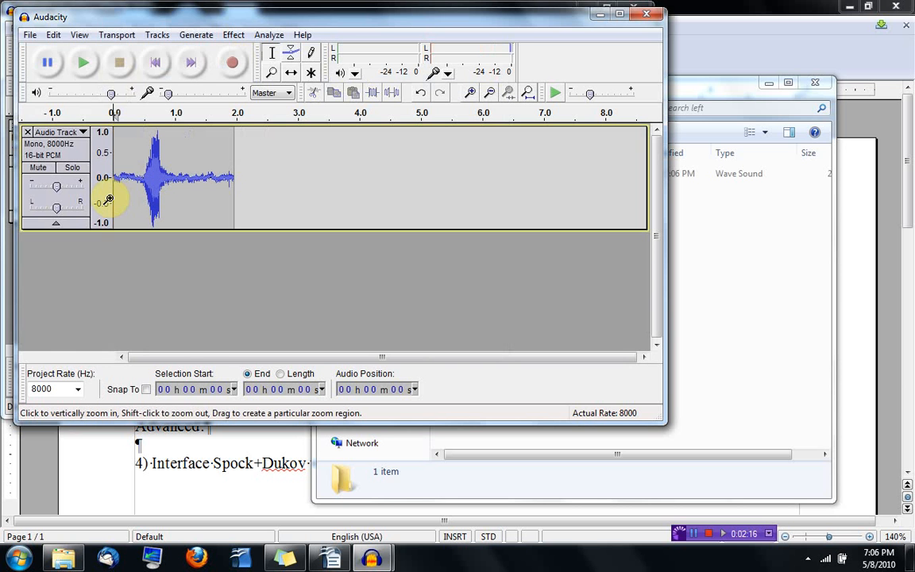
Export the trimmed recording as left2.wav in the left folder, leaving the metadata empty
{"action": "left_click", "coordinate": [30, 35]}
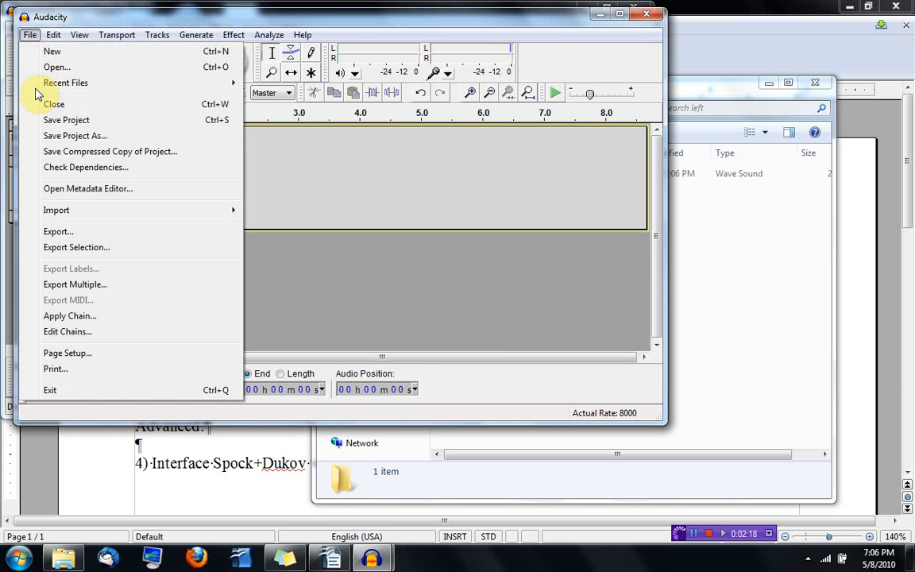
{"action": "left_click", "coordinate": [60, 233]}
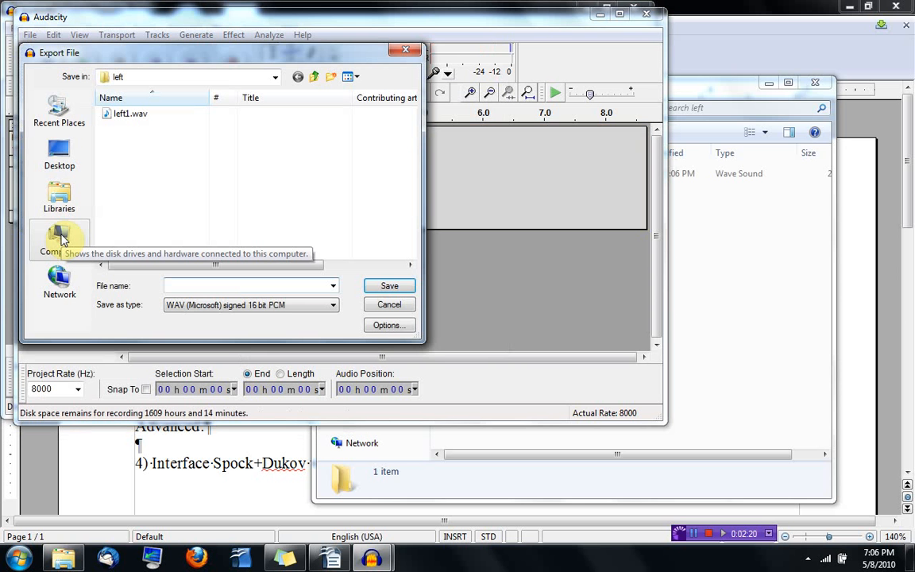
{"action": "type", "text": "left"}
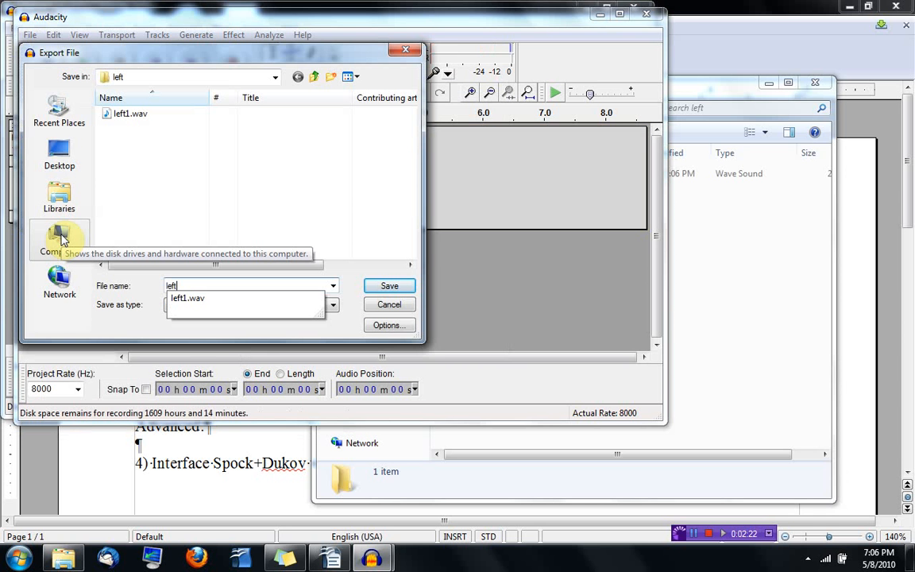
{"action": "type", "text": "2.wav"}
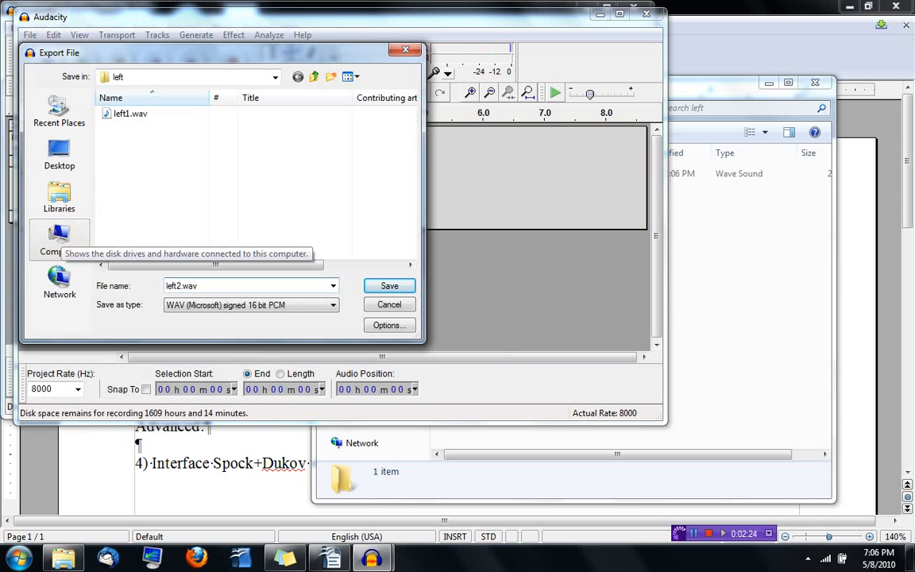
{"action": "key", "text": "Return"}
{"action": "left_click", "coordinate": [406, 325]}
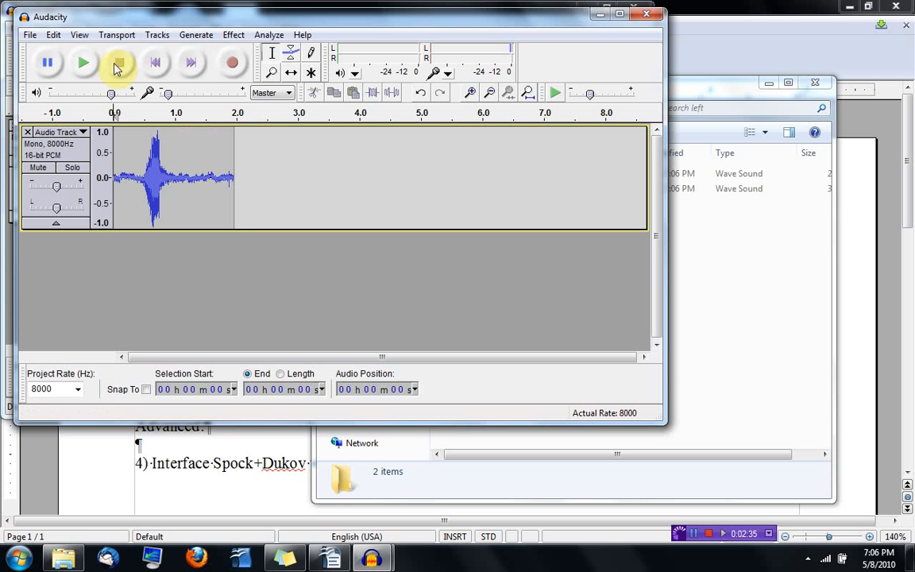
Remove the exported track and record a new clip about 3.2 seconds long
{"action": "left_click", "coordinate": [29, 34]}
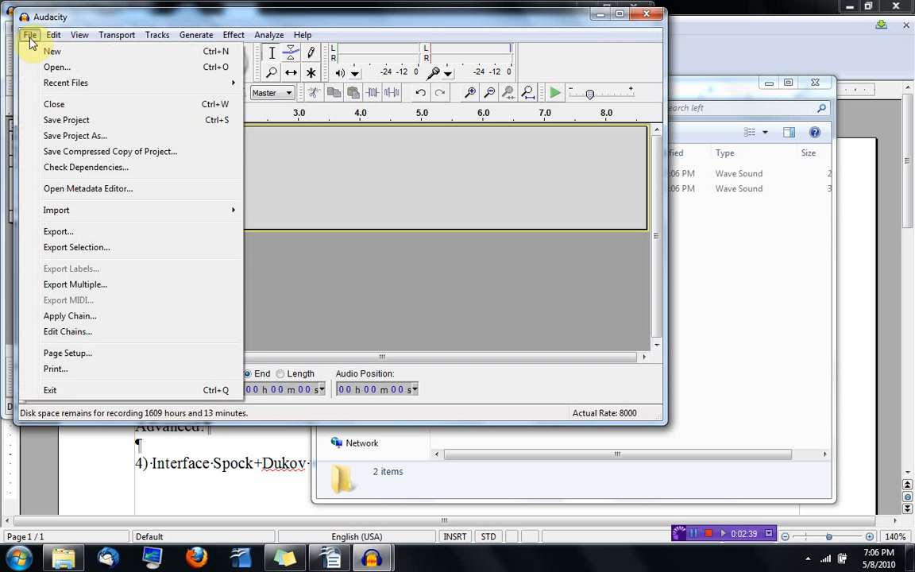
{"action": "left_click", "coordinate": [29, 35]}
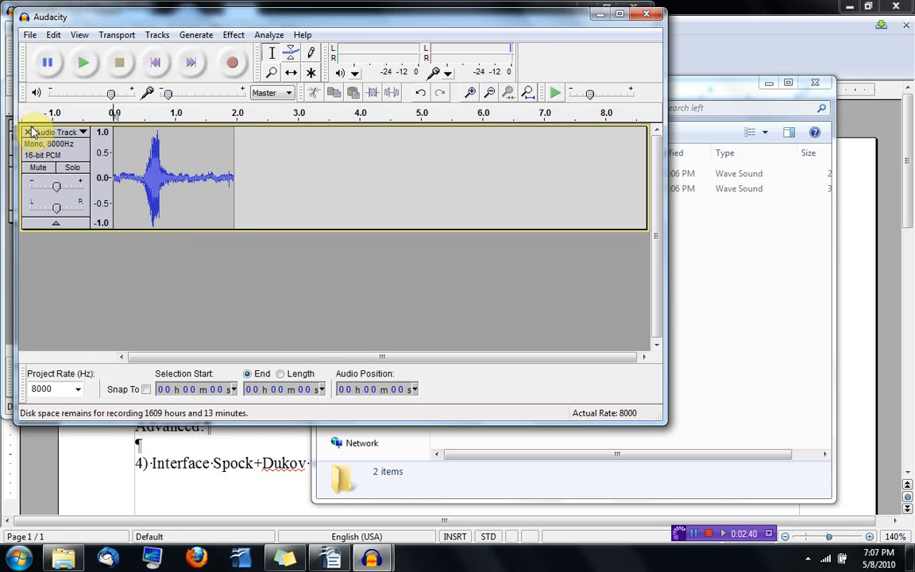
{"action": "left_click", "coordinate": [28, 132]}
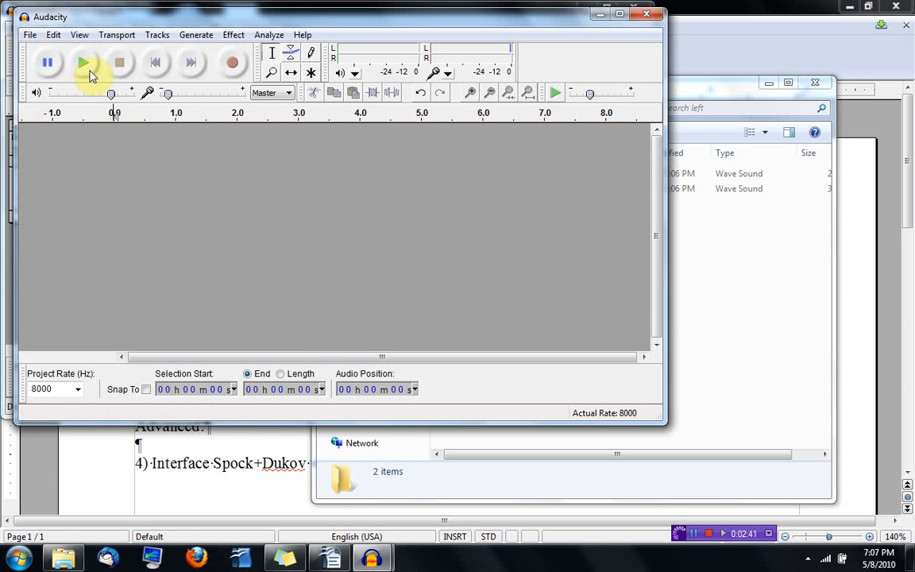
{"action": "left_click", "coordinate": [231, 65]}
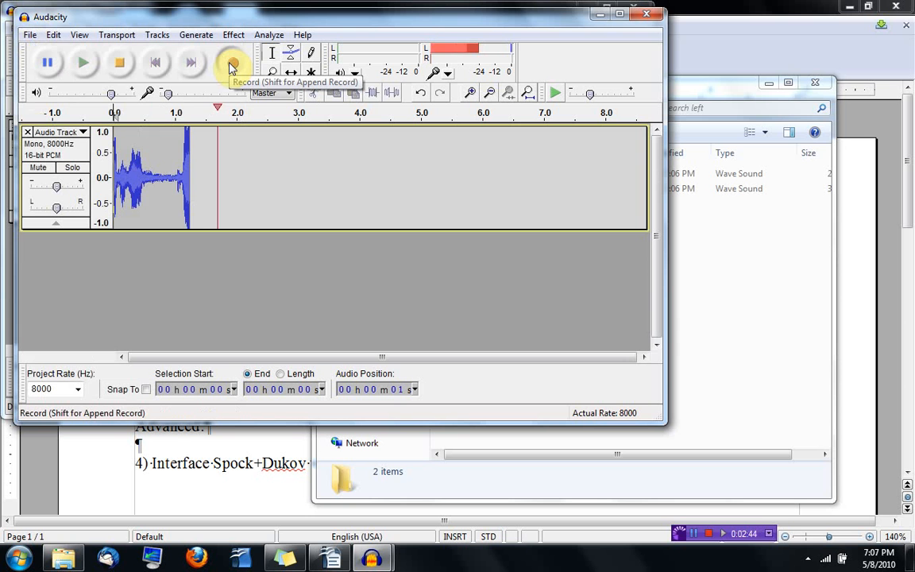
{"action": "left_click", "coordinate": [119, 63]}
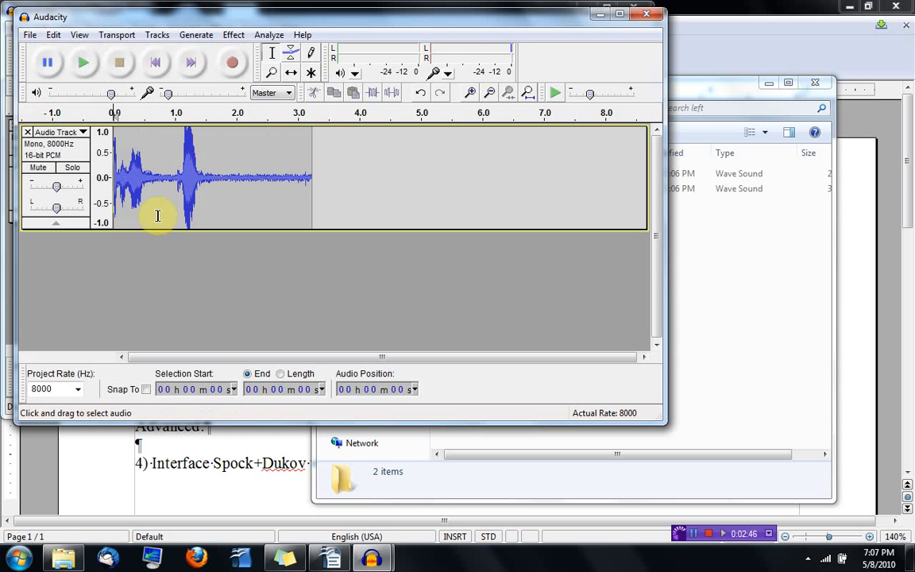
Trim the new clip by deleting its first 0.75 seconds or so and the silence after about 1.2 seconds
{"action": "left_click_drag", "start_coordinate": [158, 216], "coordinate": [101, 216]}
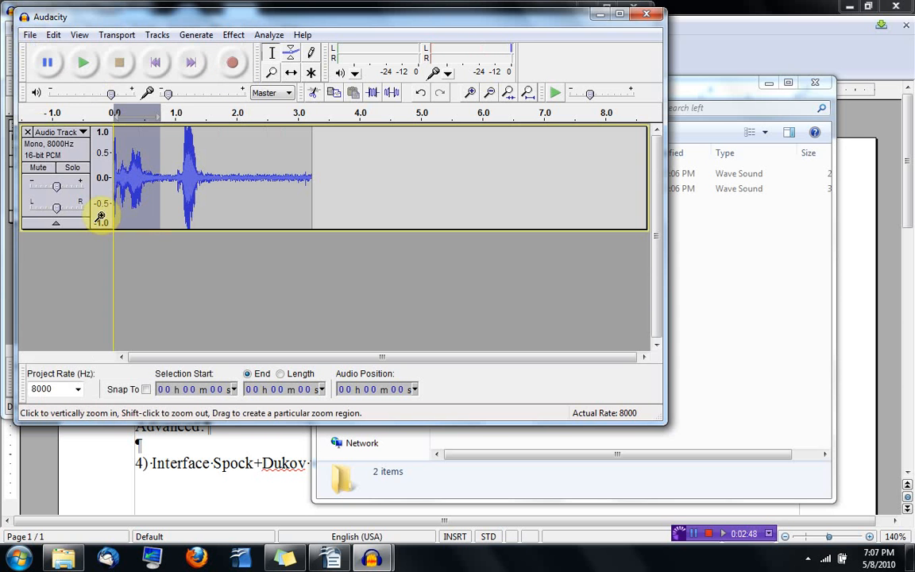
{"action": "key", "text": "Delete"}
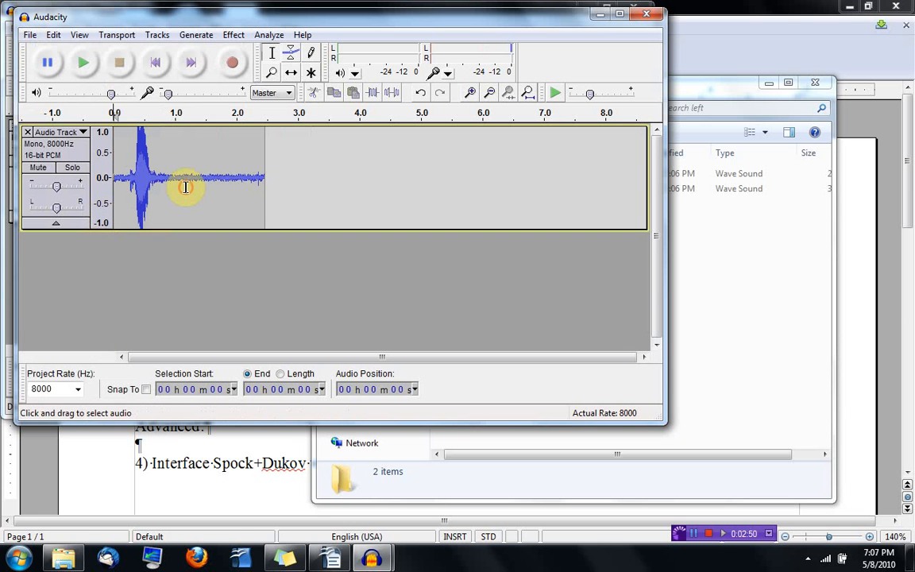
{"action": "left_click_drag", "start_coordinate": [185, 187], "coordinate": [262, 188]}
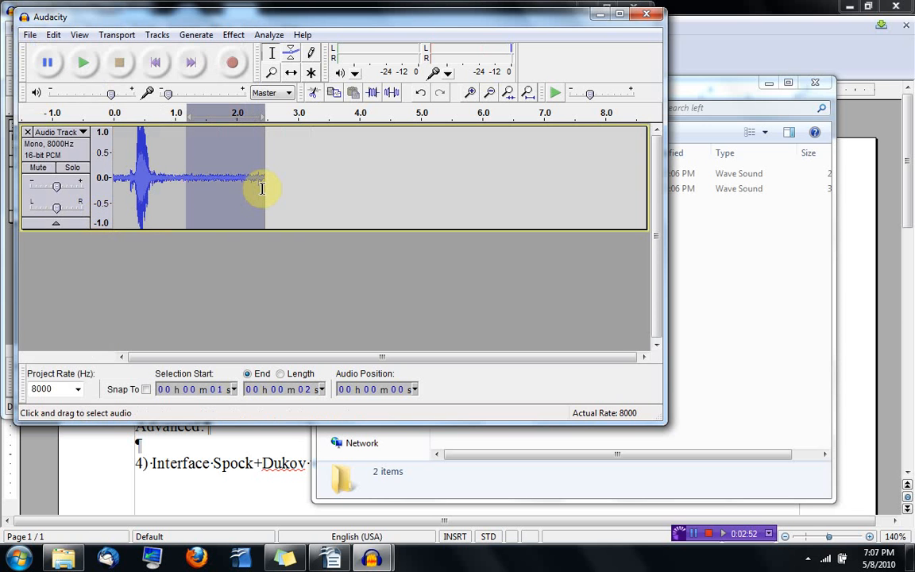
{"action": "key", "text": "Delete"}
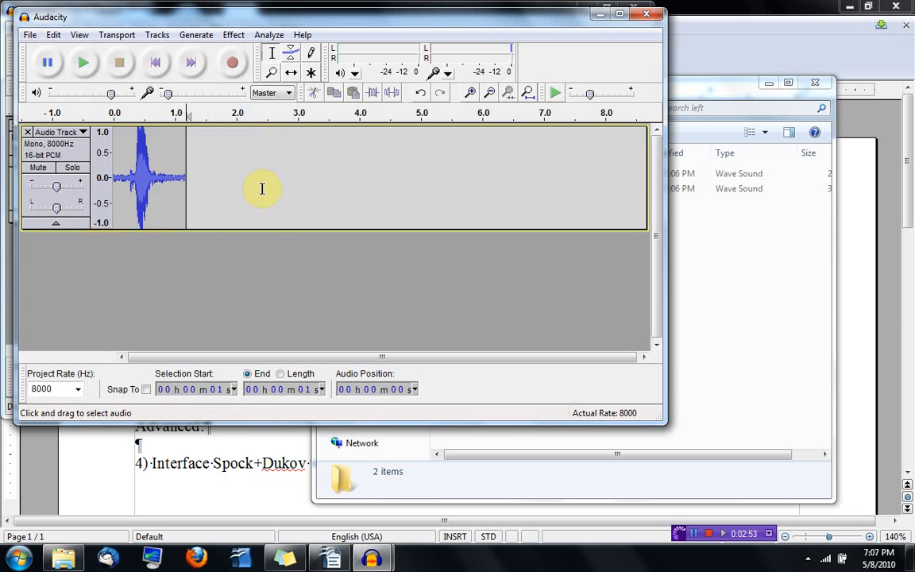
Export the trimmed recording as a WAV file named right1 in the train folder's right subfolder, leaving the metadata empty
{"action": "left_click", "coordinate": [32, 37]}
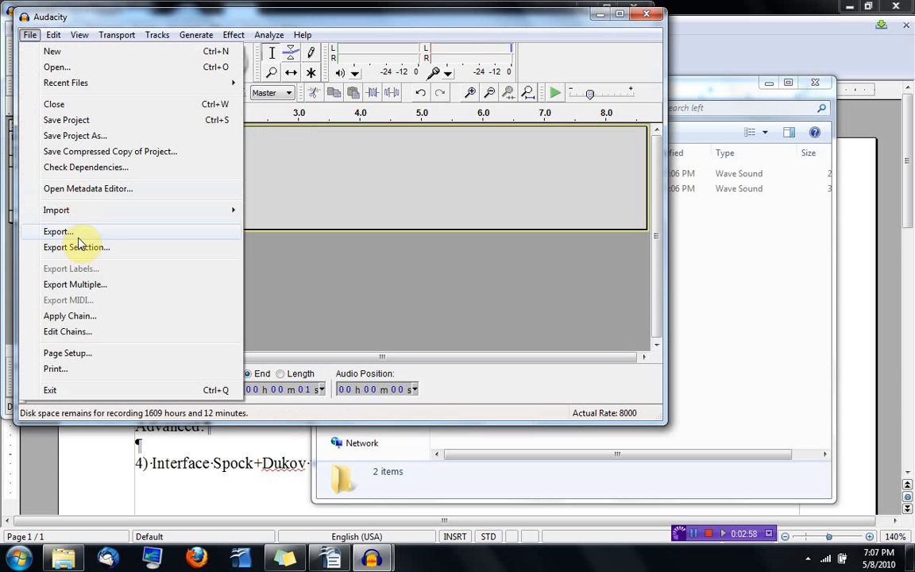
{"action": "left_click", "coordinate": [79, 245]}
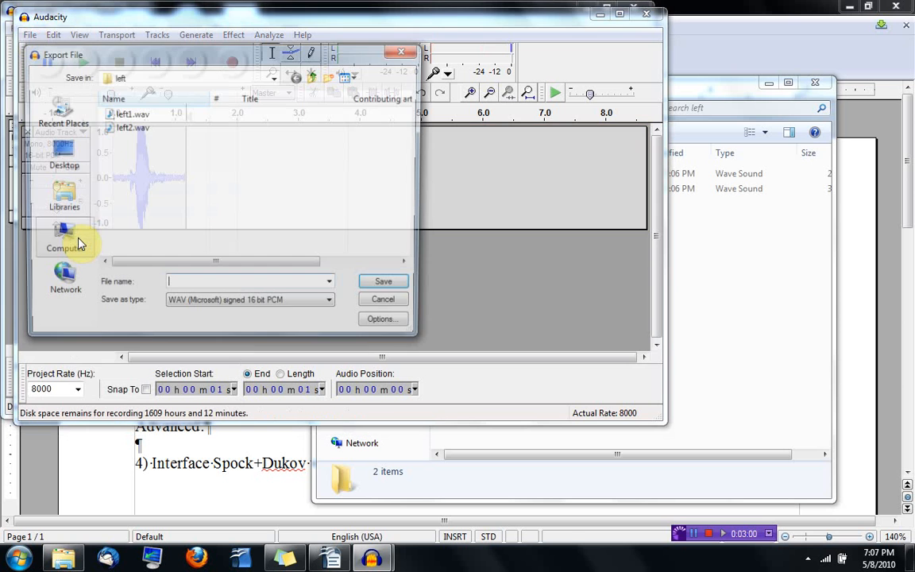
{"action": "left_click", "coordinate": [314, 77]}
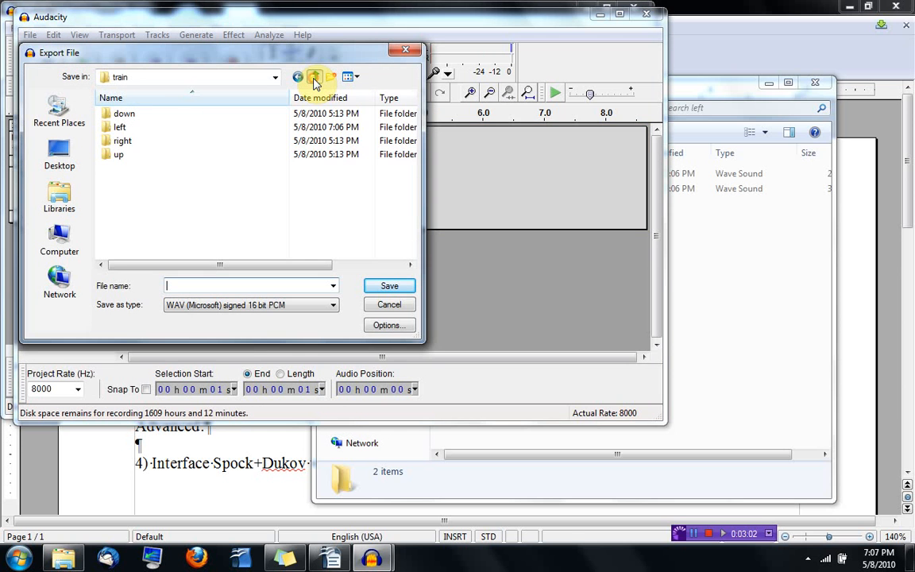
{"action": "double_click", "coordinate": [124, 142]}
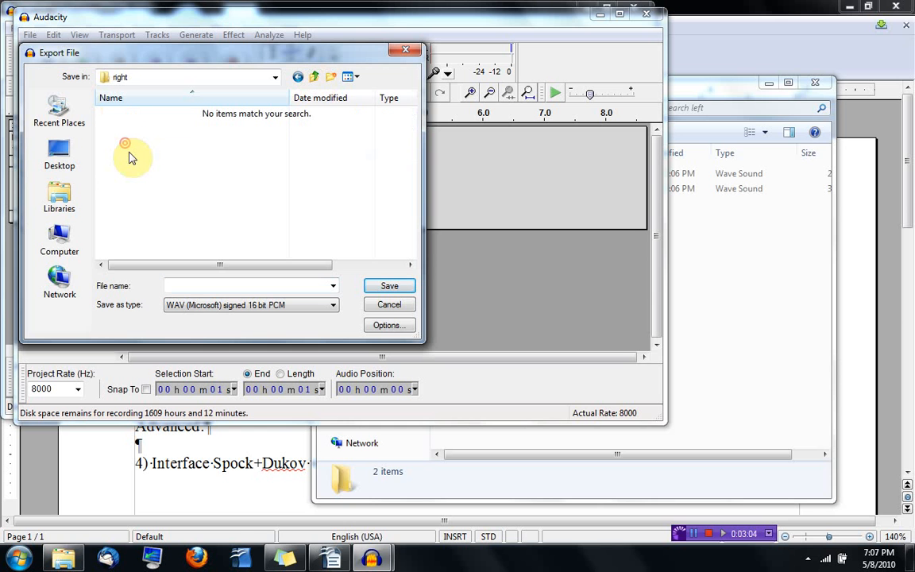
{"action": "left_click", "coordinate": [202, 287]}
{"action": "type", "text": "righ"}
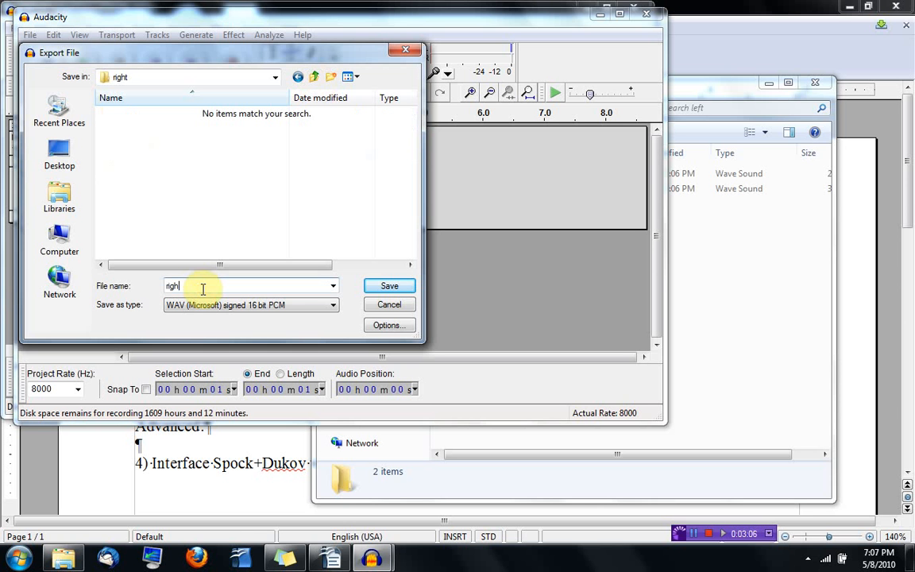
{"action": "type", "text": "t1.qa"}
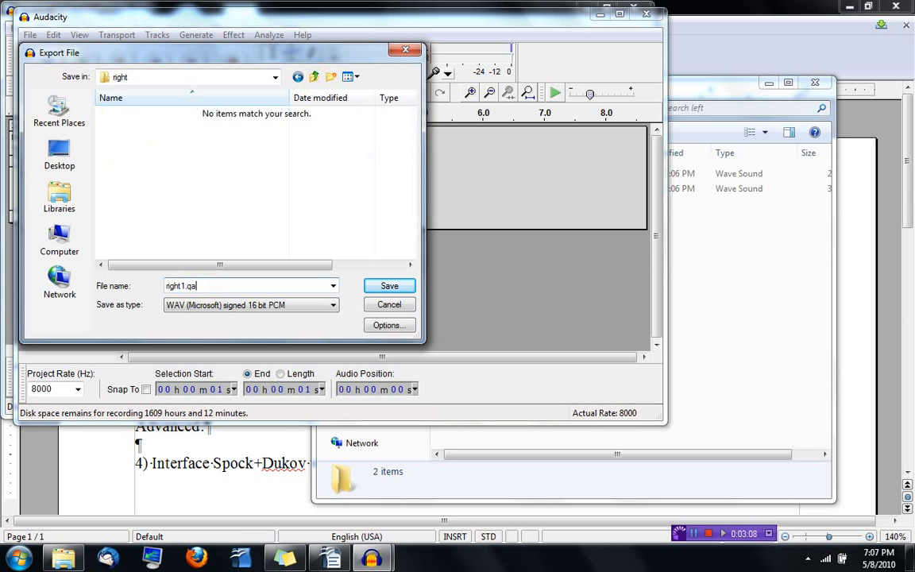
{"action": "key", "text": "BackSpace"}
{"action": "key", "text": "BackSpace"}
{"action": "type", "text": "wa"}
{"action": "key", "text": "Return"}
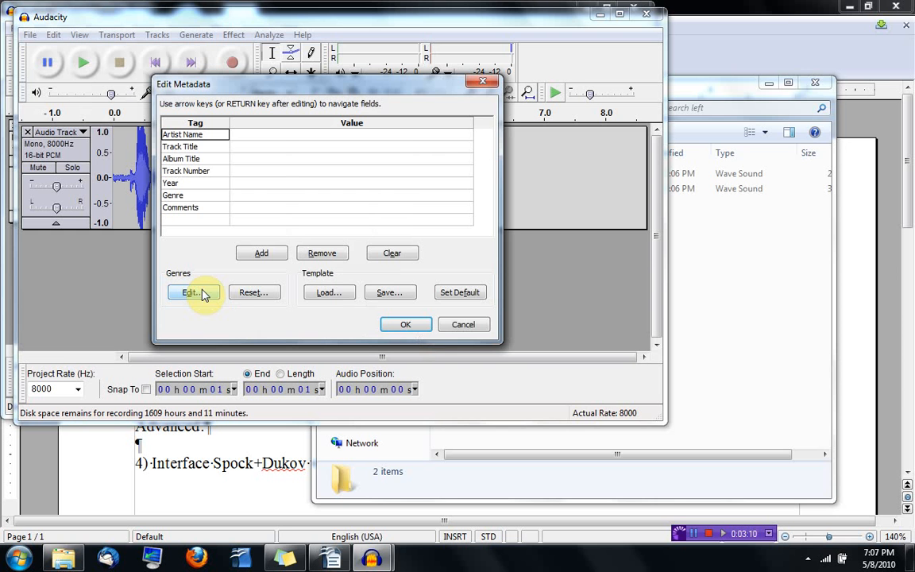
{"action": "left_click", "coordinate": [419, 332]}
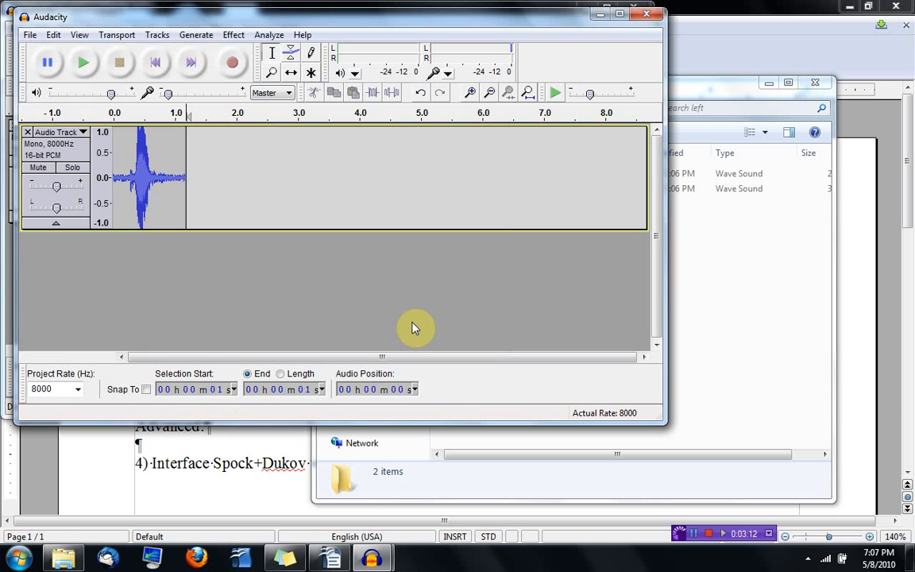
Switch to the file manager and create two subfolders in train\down, each named with a speaker's first name
{"action": "key", "text": "alt+Tab"}
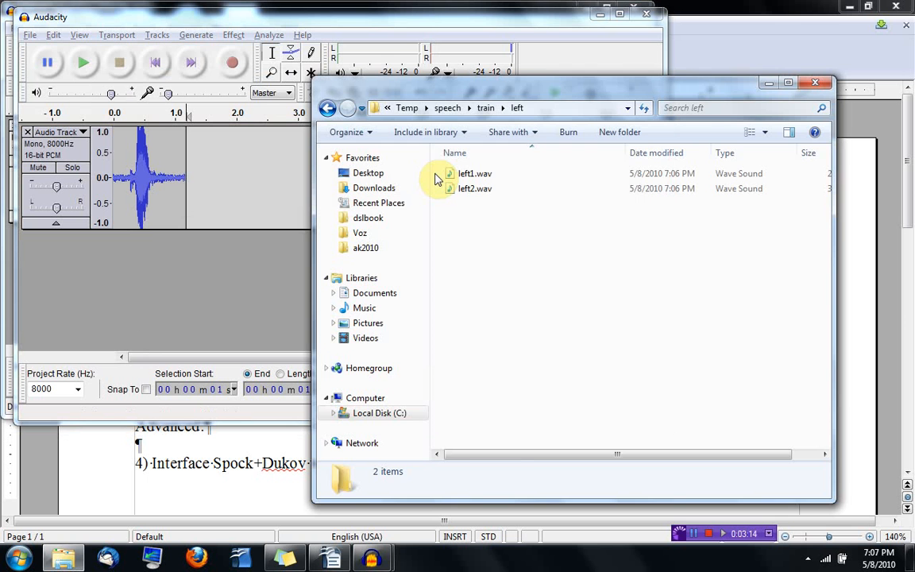
{"action": "left_click", "coordinate": [447, 108]}
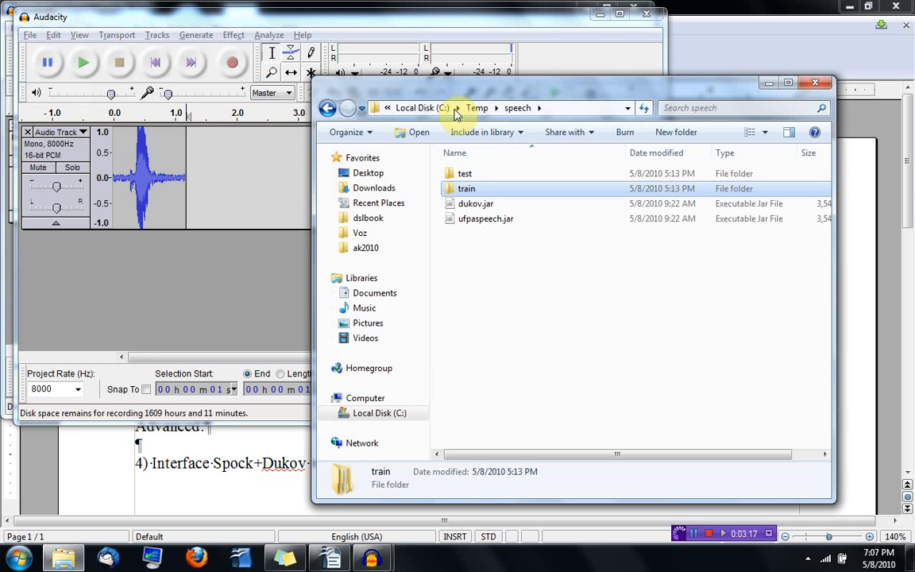
{"action": "double_click", "coordinate": [469, 189]}
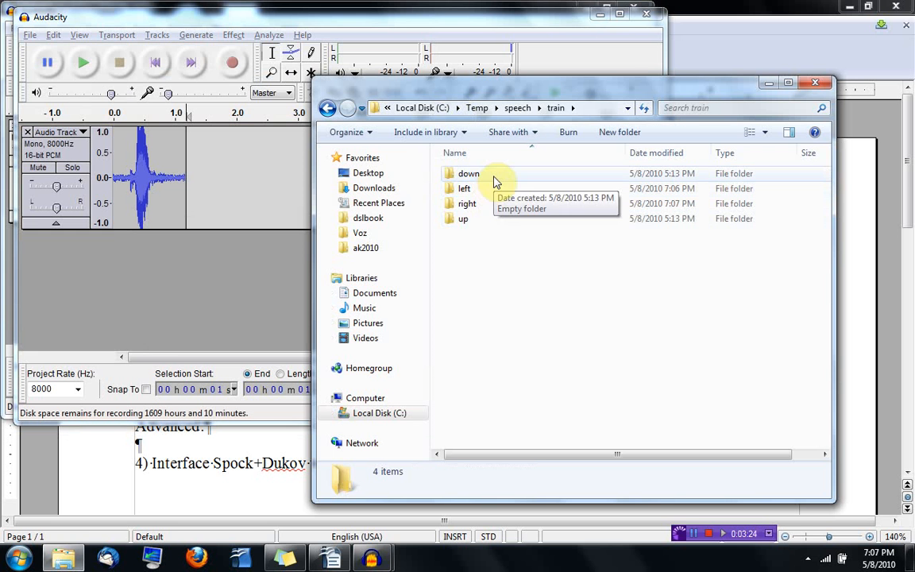
{"action": "double_click", "coordinate": [493, 182]}
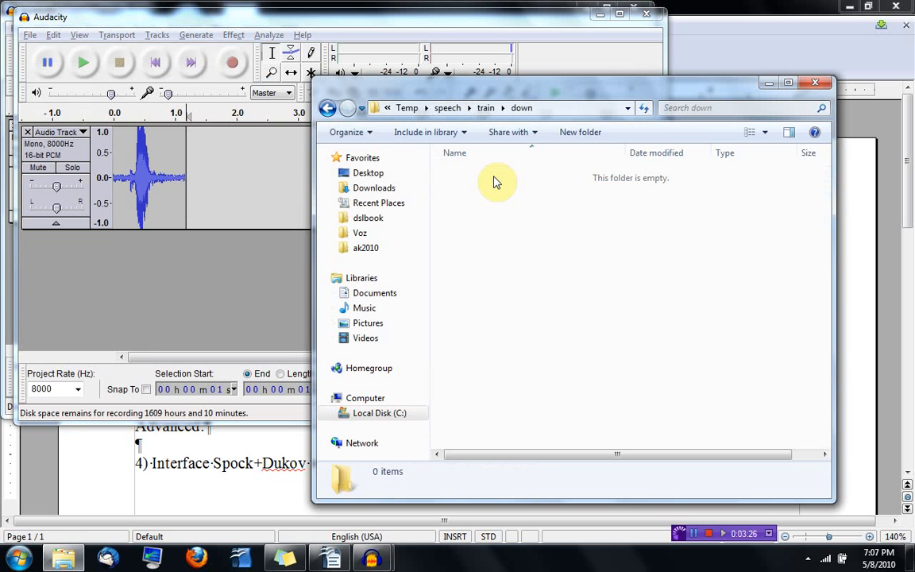
{"action": "left_click", "coordinate": [578, 137]}
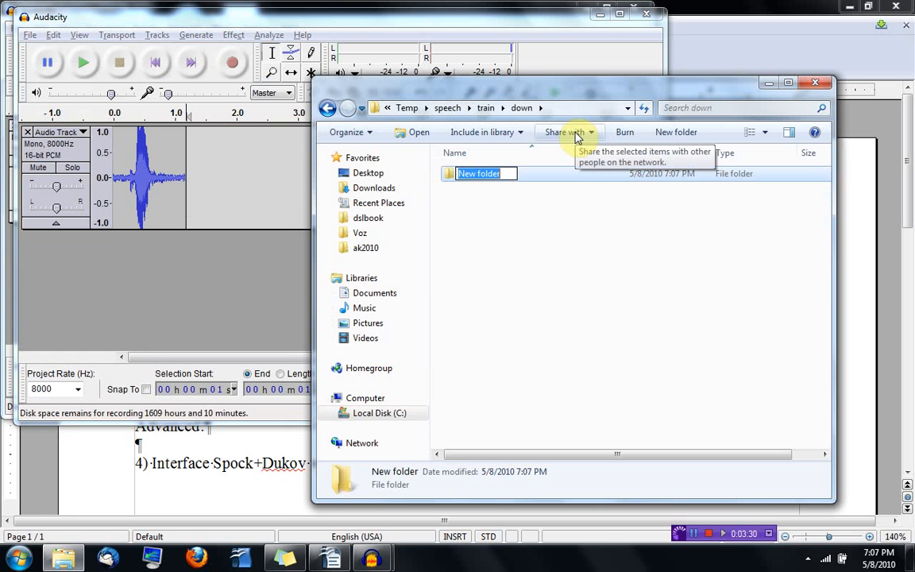
{"action": "type", "text": "james"}
{"action": "key", "text": "Return"}
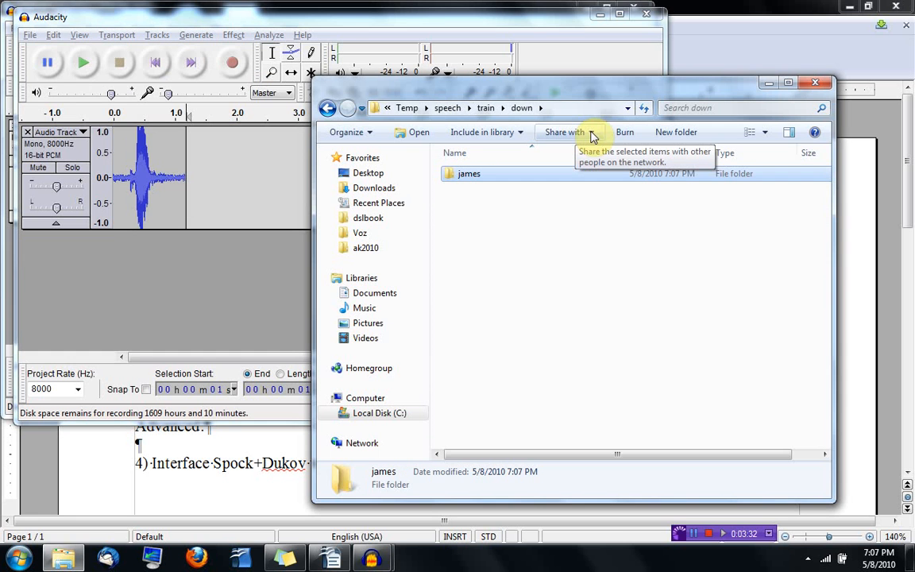
{"action": "left_click", "coordinate": [685, 135]}
{"action": "type", "text": "joh"}
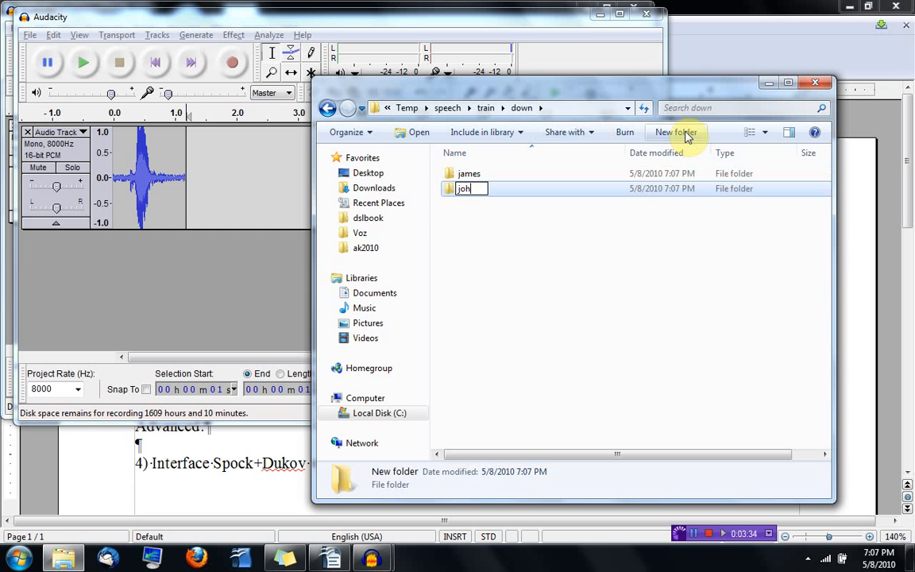
{"action": "type", "text": "n"}
{"action": "key", "text": "Return"}
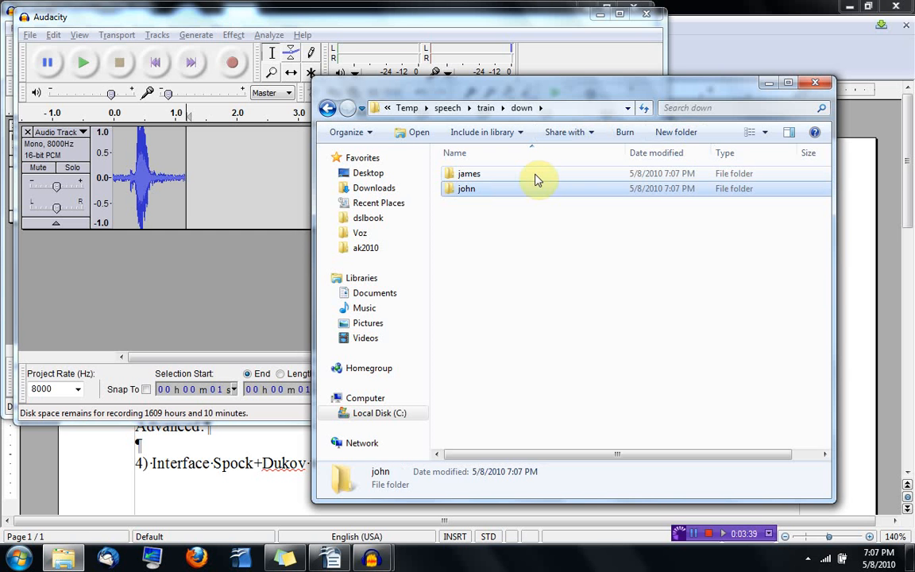
Return to the train folder and look over its left, right and up word folders
{"action": "left_click", "coordinate": [486, 108]}
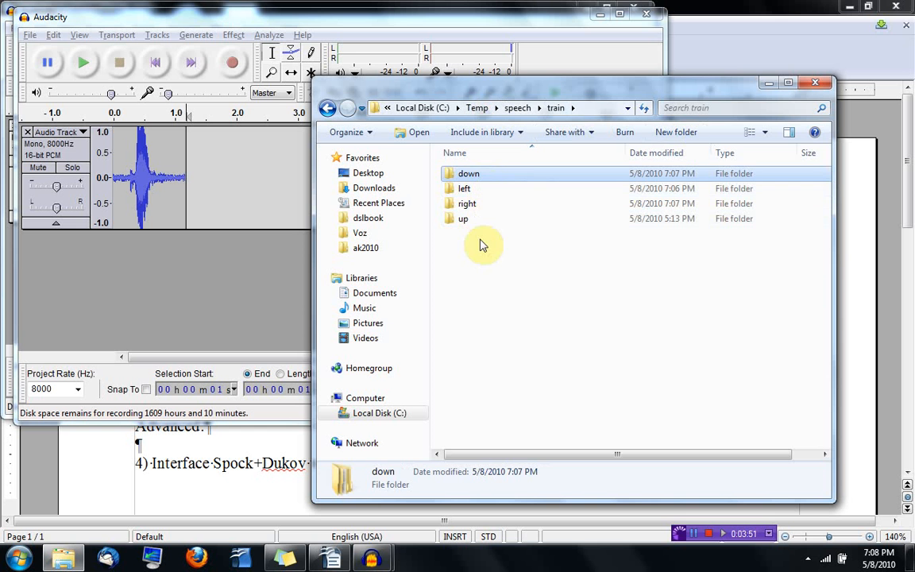
{"action": "double_click", "coordinate": [490, 193]}
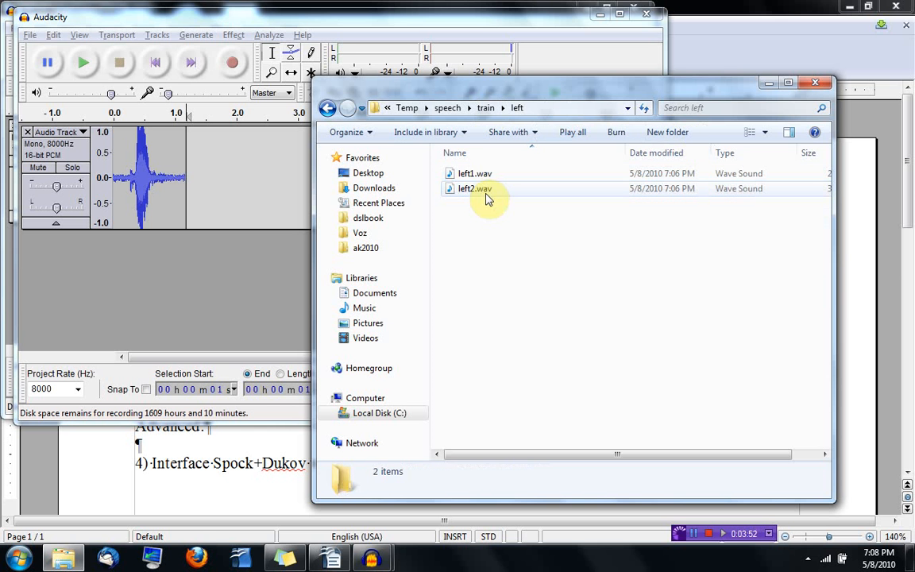
{"action": "left_click", "coordinate": [482, 111]}
{"action": "left_click", "coordinate": [462, 205]}
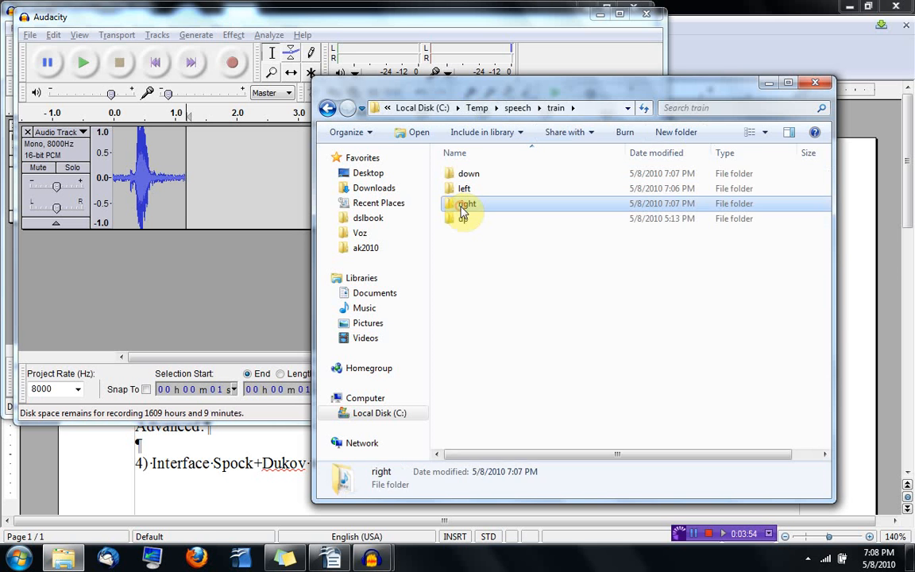
{"action": "left_click", "coordinate": [464, 219]}
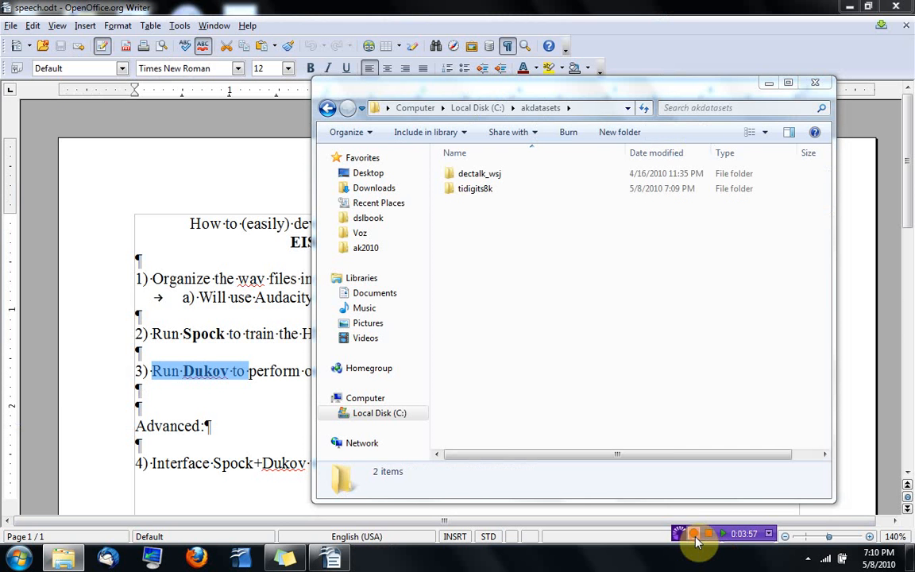
{"action": "left_click", "coordinate": [694, 536]}
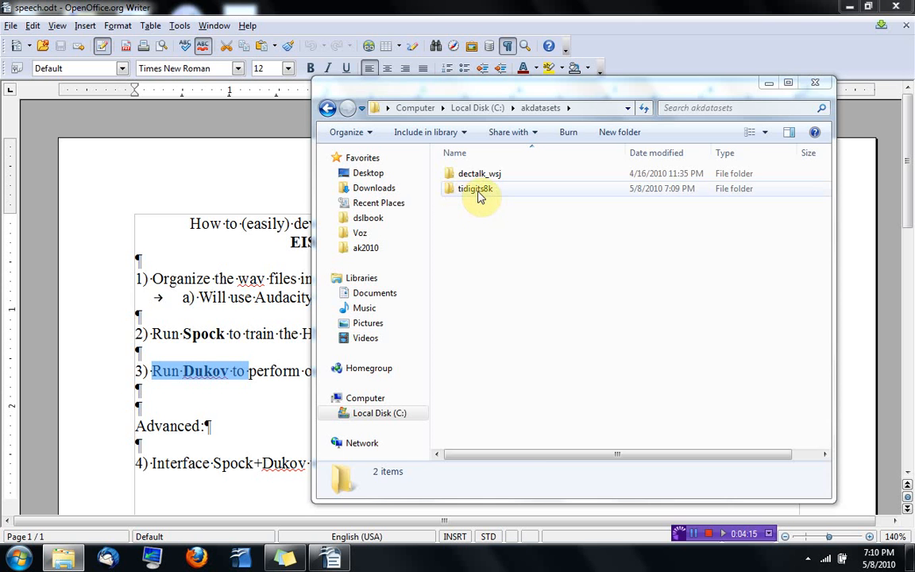
Open the train folder of the tidigits8k dataset and look over its per-digit folders
{"action": "left_click", "coordinate": [477, 191]}
{"action": "double_click", "coordinate": [478, 192]}
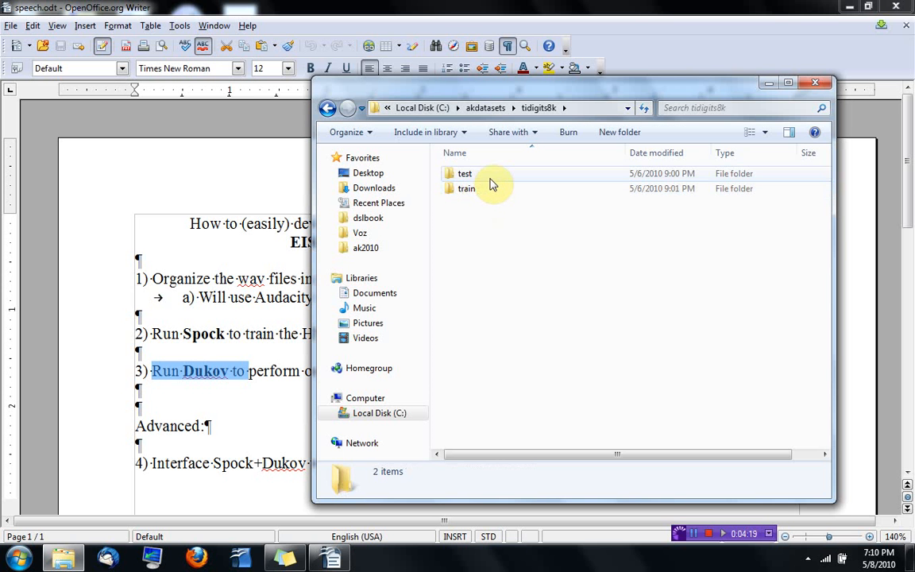
{"action": "mouse_move", "coordinate": [493, 184]}
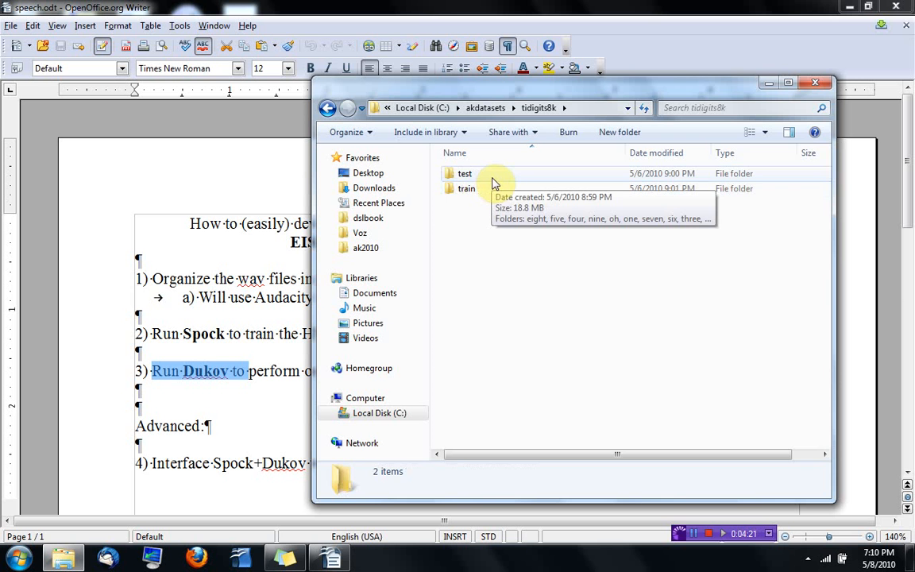
{"action": "double_click", "coordinate": [467, 189]}
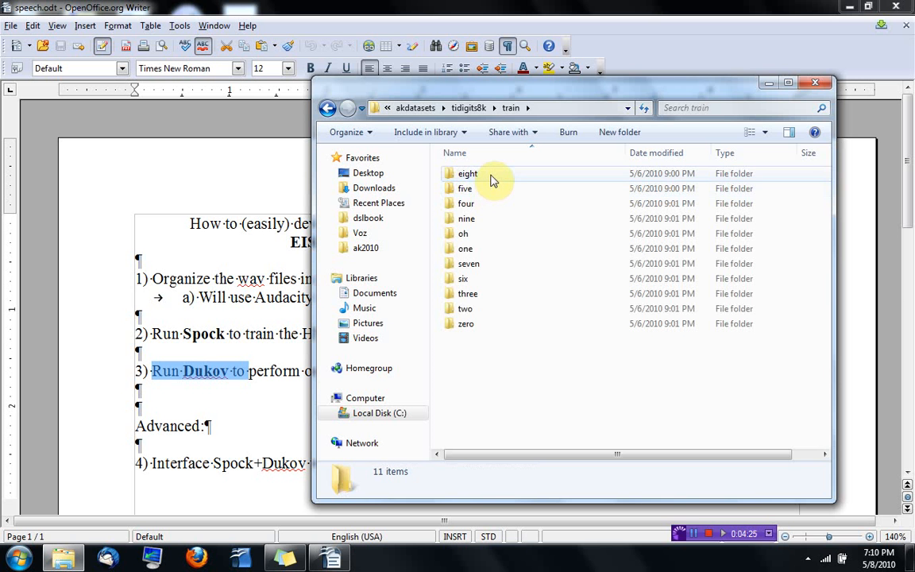
{"action": "left_click", "coordinate": [493, 239]}
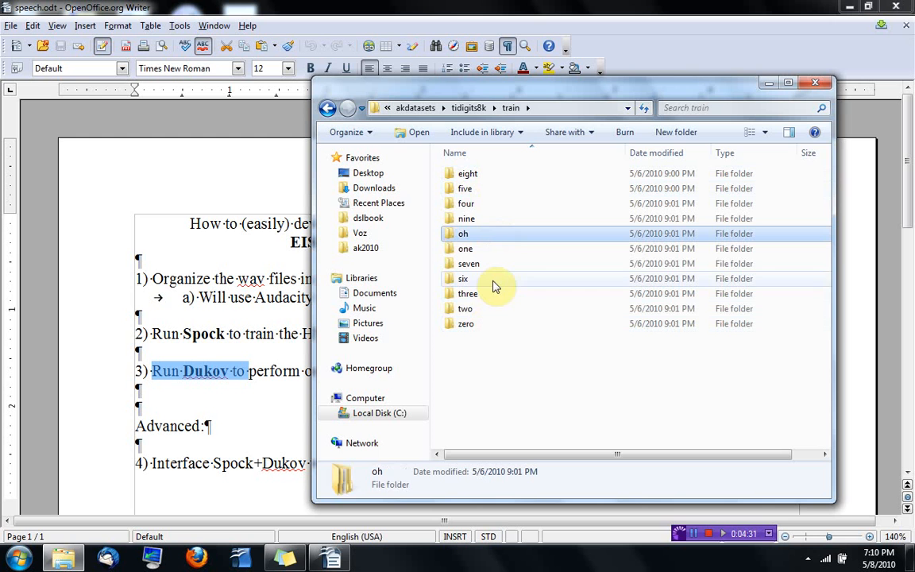
{"action": "left_click", "coordinate": [500, 219]}
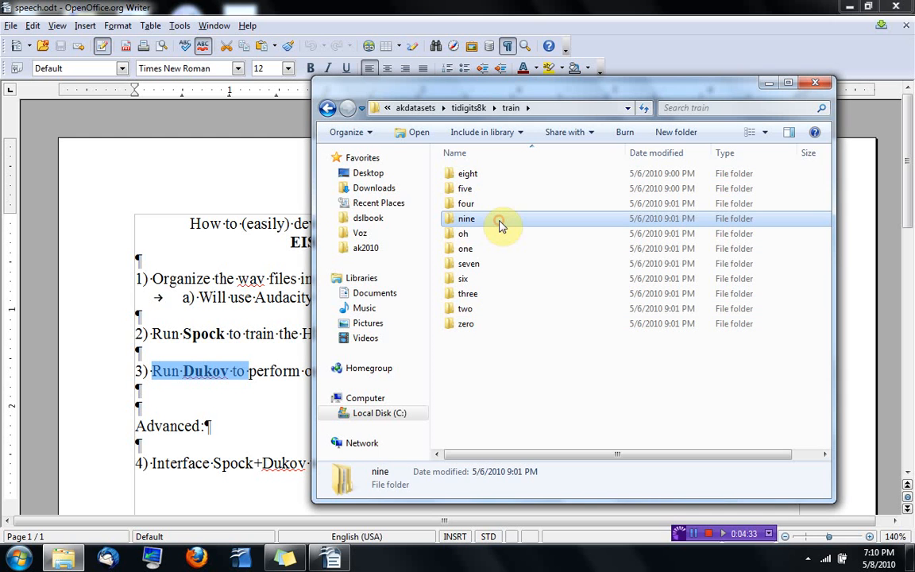
Examine the WAV files in the man and woman subfolders of the eight training folder
{"action": "left_click", "coordinate": [499, 175]}
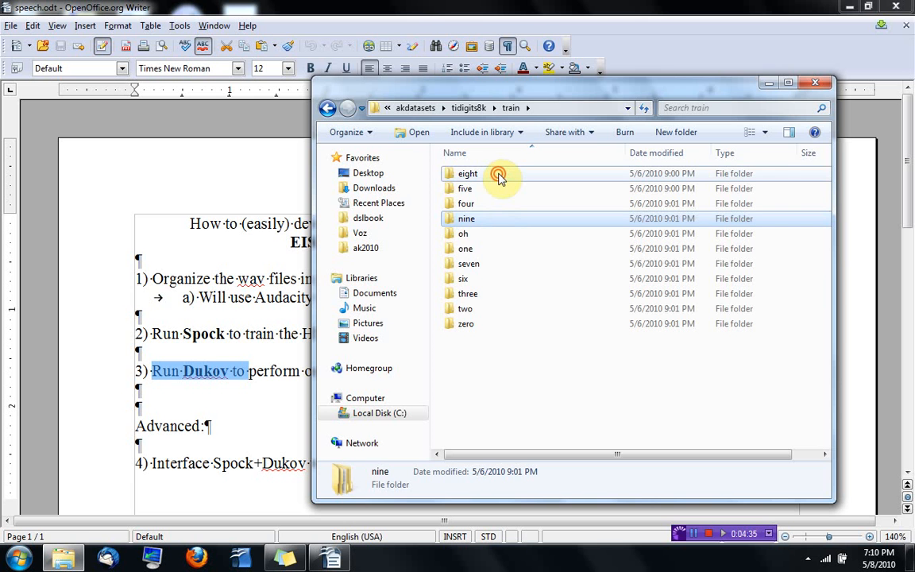
{"action": "double_click", "coordinate": [499, 174]}
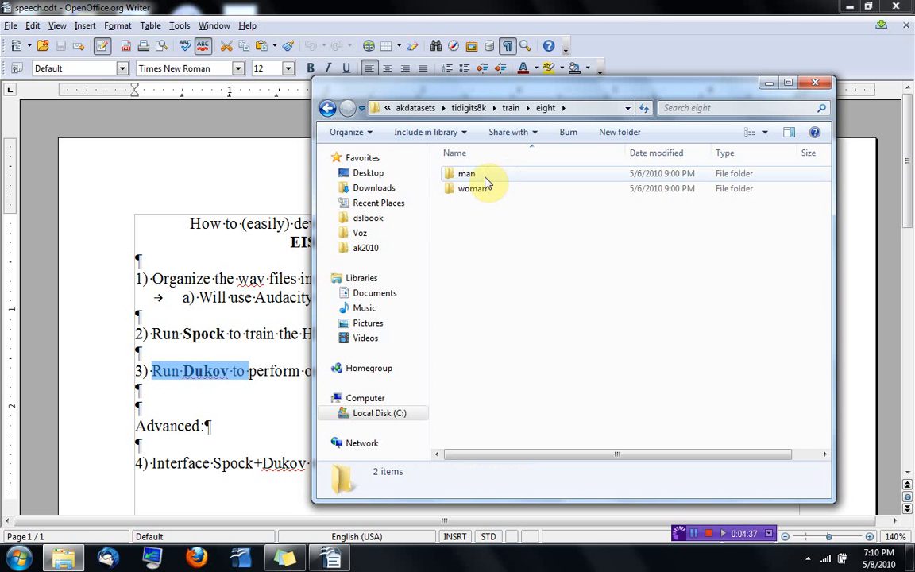
{"action": "double_click", "coordinate": [487, 178]}
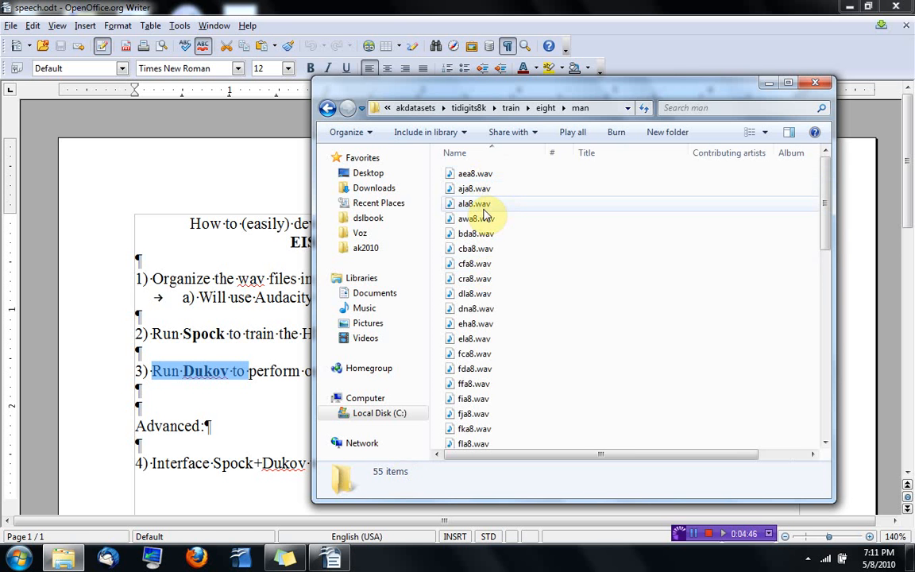
{"action": "left_click", "coordinate": [545, 108]}
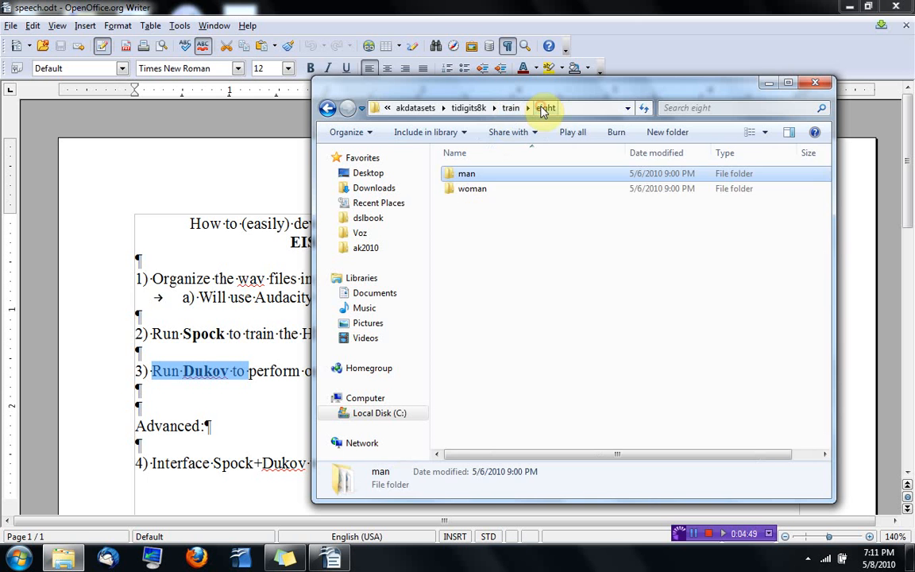
{"action": "double_click", "coordinate": [471, 189]}
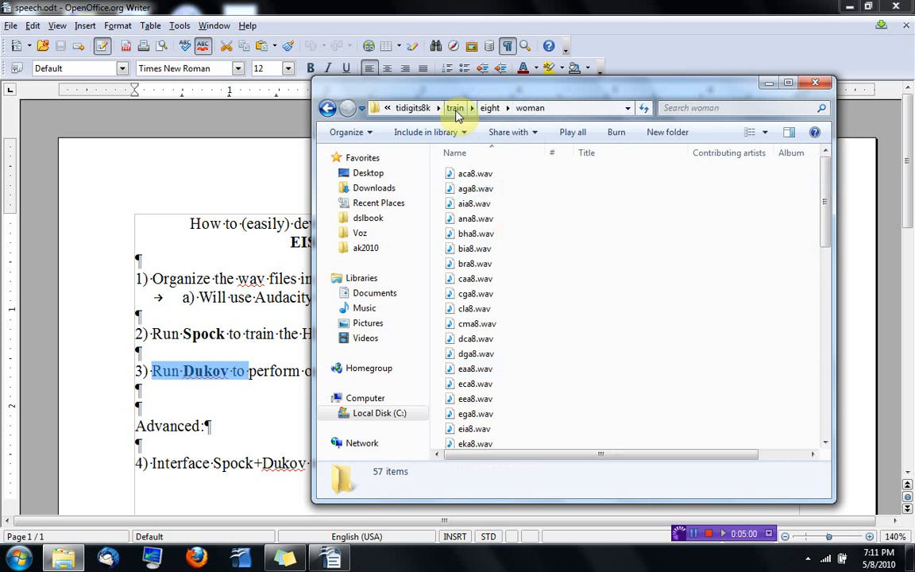
Go back to tidigits8k and examine the WAV files in test\eight\man
{"action": "left_click", "coordinate": [414, 108]}
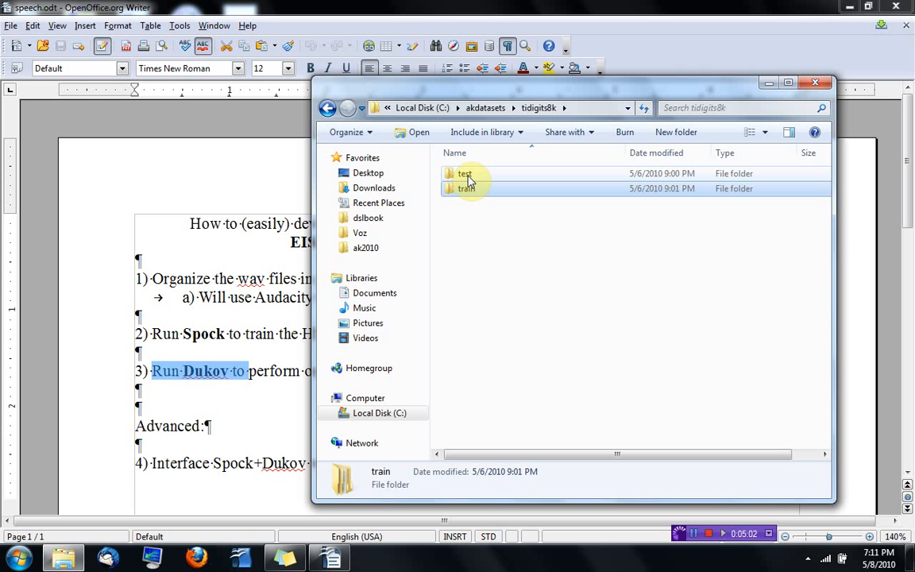
{"action": "double_click", "coordinate": [466, 175]}
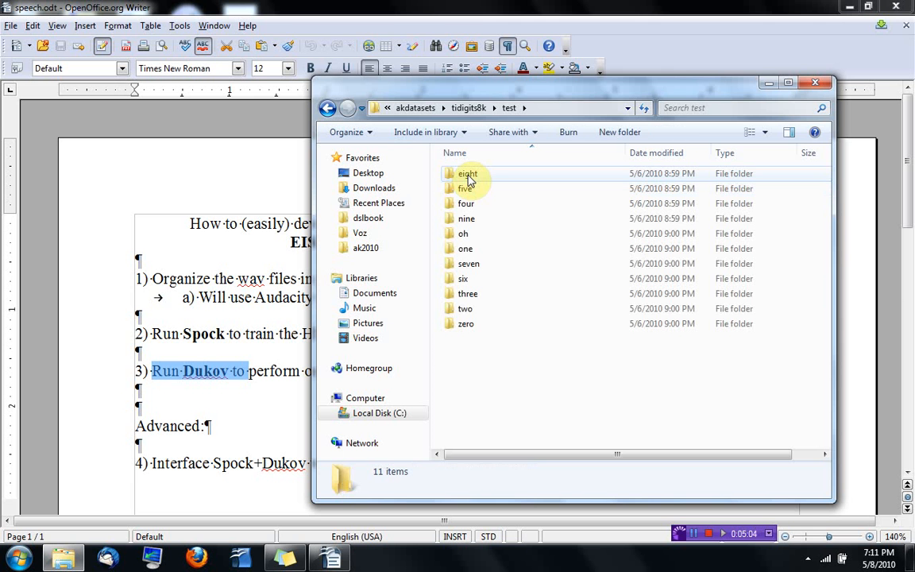
{"action": "left_click", "coordinate": [468, 176]}
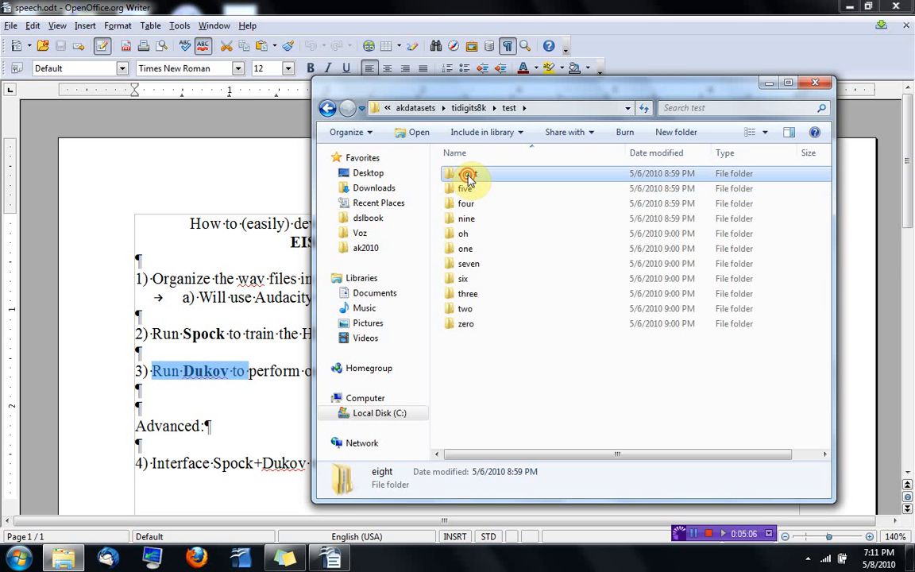
{"action": "double_click", "coordinate": [469, 176]}
{"action": "double_click", "coordinate": [468, 176]}
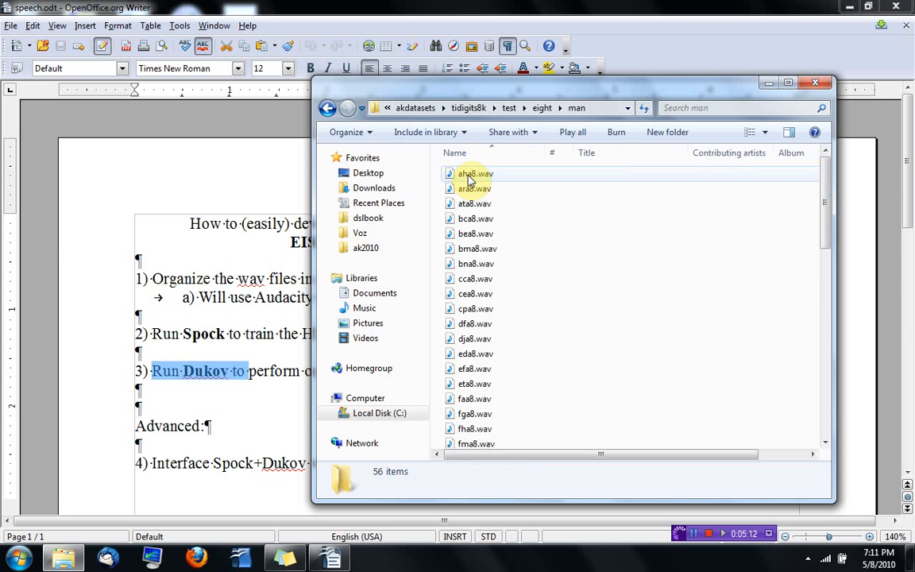
Go back up to akdatasets and look over the digit folders in tidigits8k\train
{"action": "left_click", "coordinate": [472, 111]}
{"action": "left_click", "coordinate": [473, 114]}
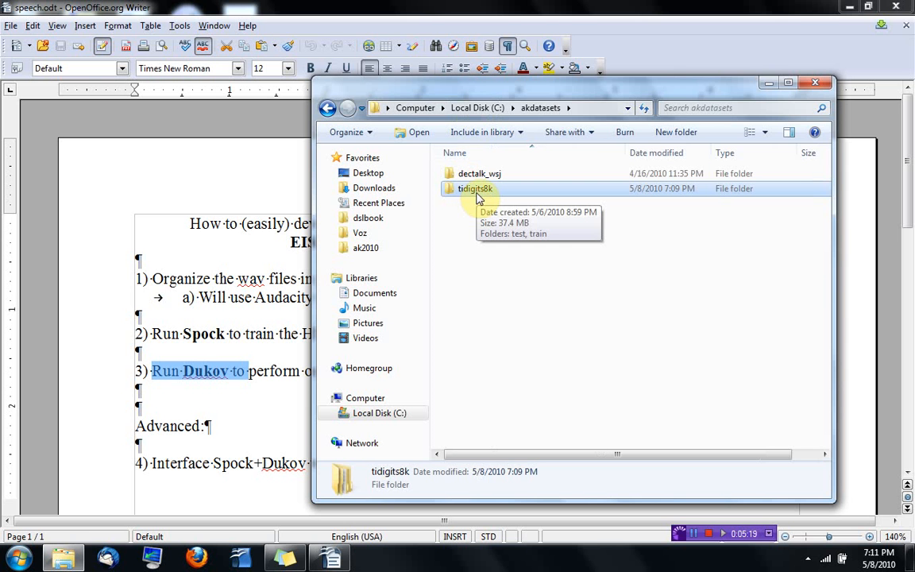
{"action": "double_click", "coordinate": [477, 199]}
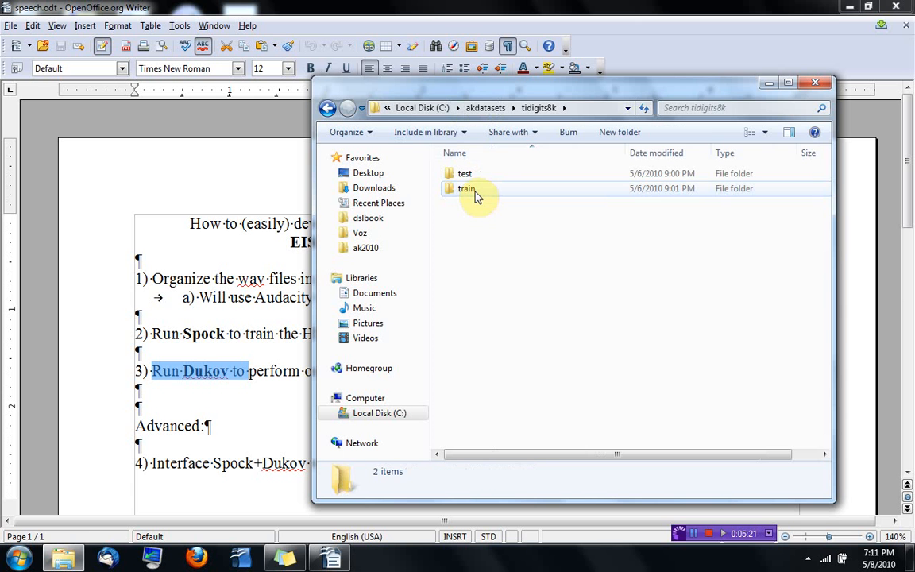
{"action": "mouse_move", "coordinate": [485, 197]}
{"action": "double_click", "coordinate": [488, 194]}
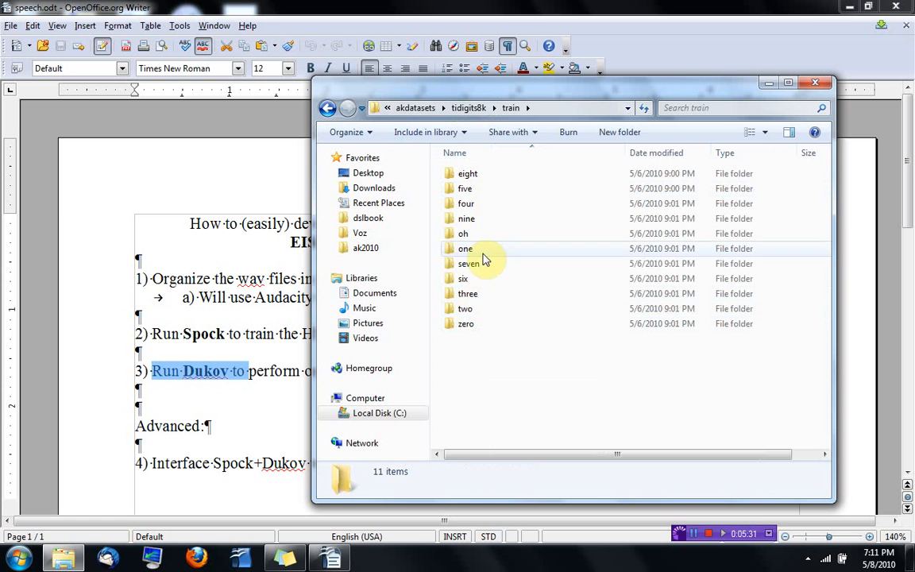
Switch to speech.odt, highlight the line about running Spock, and hide the nonprinting characters
{"action": "left_click", "coordinate": [294, 338]}
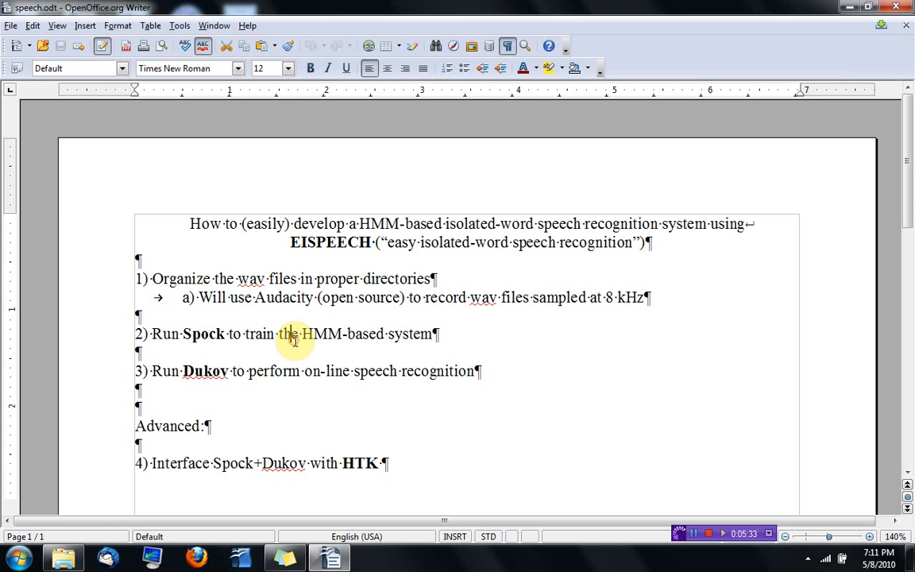
{"action": "left_click_drag", "start_coordinate": [154, 334], "coordinate": [359, 348]}
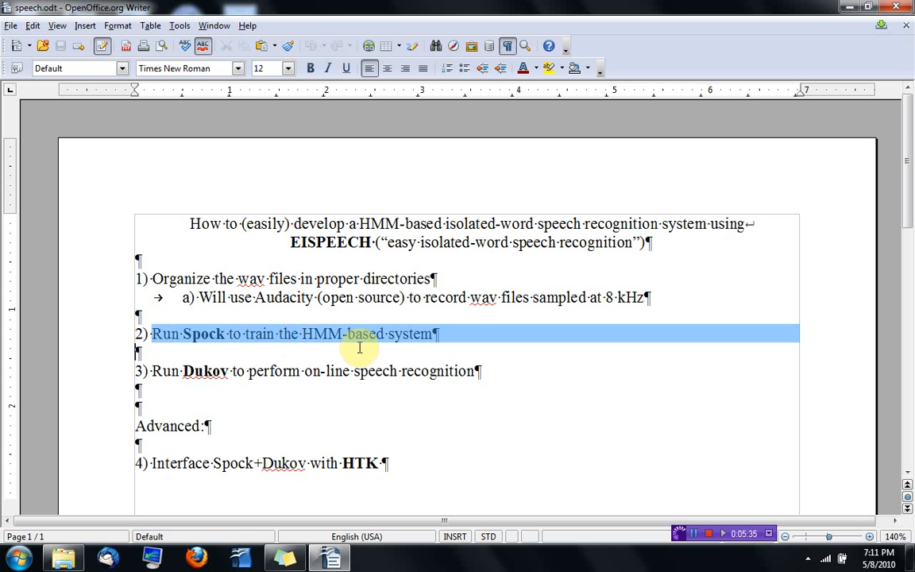
{"action": "left_click", "coordinate": [508, 47]}
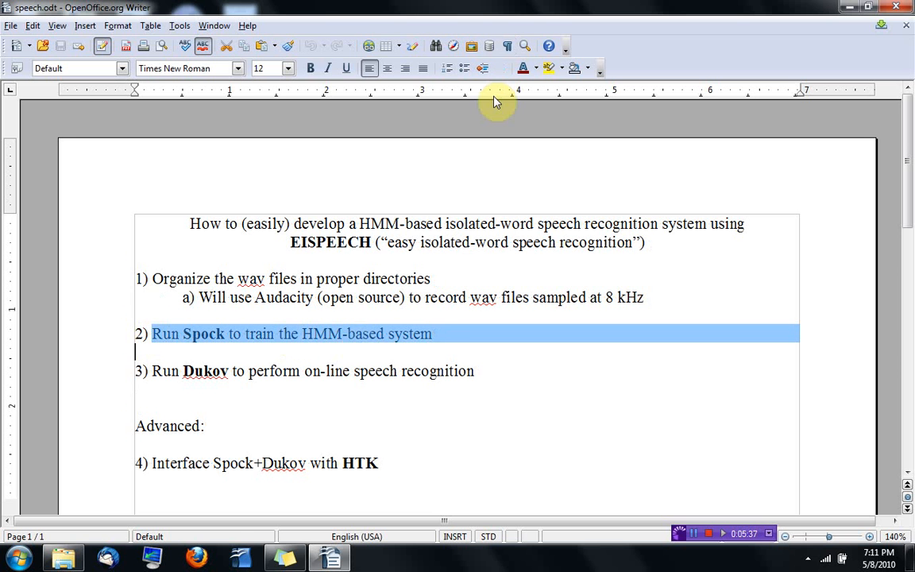
{"action": "left_click", "coordinate": [443, 338]}
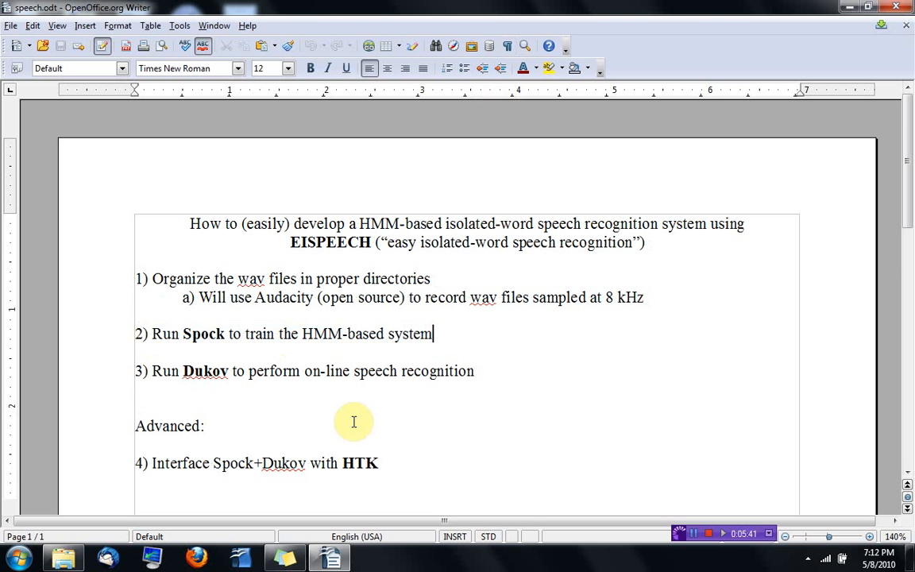
Switch back to the File Explorer window and open the \temp\speech folder
{"action": "key", "text": "alt+Tab"}
{"action": "key", "text": "alt+Tab"}
{"action": "key", "text": "alt+Tab"}
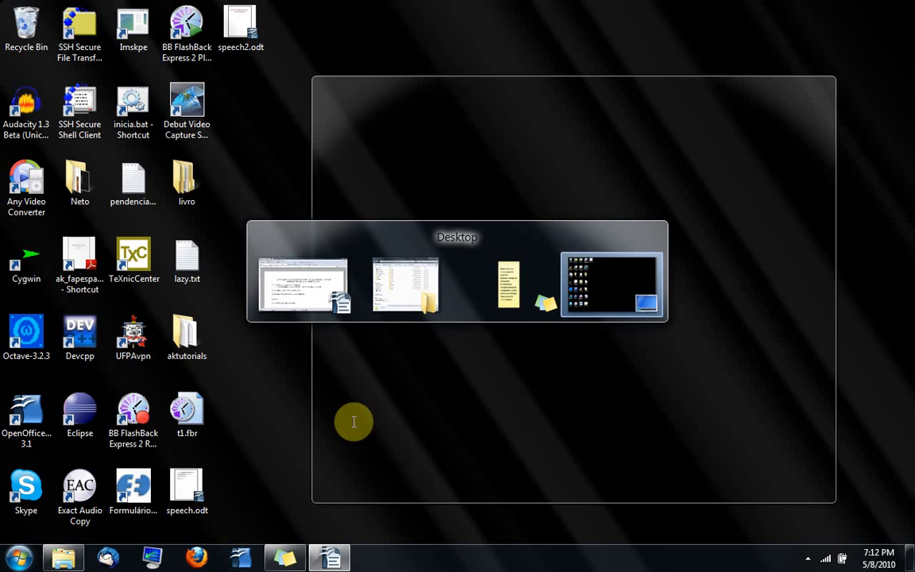
{"action": "key", "text": "alt+Tab"}
{"action": "key", "text": "alt+Tab"}
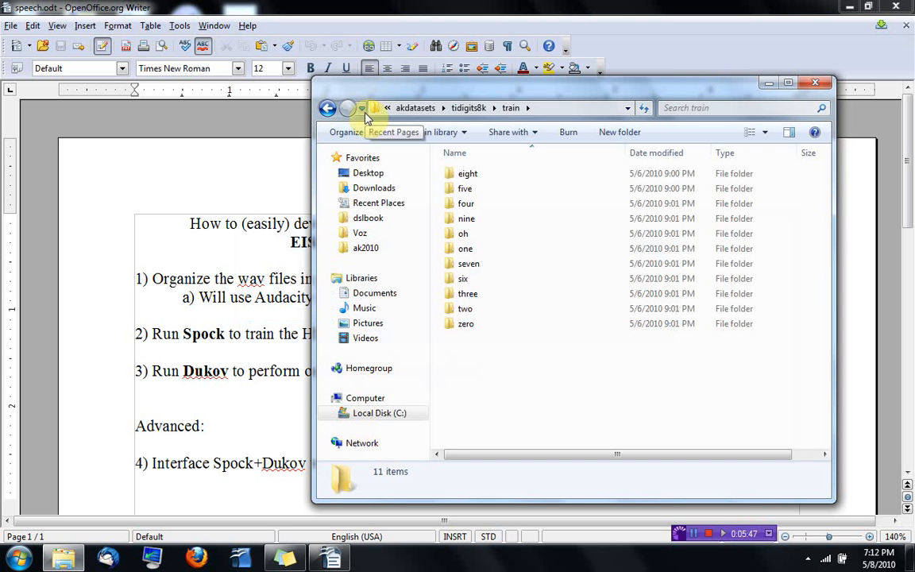
{"action": "left_click", "coordinate": [551, 109]}
{"action": "type", "text": "\\temp"}
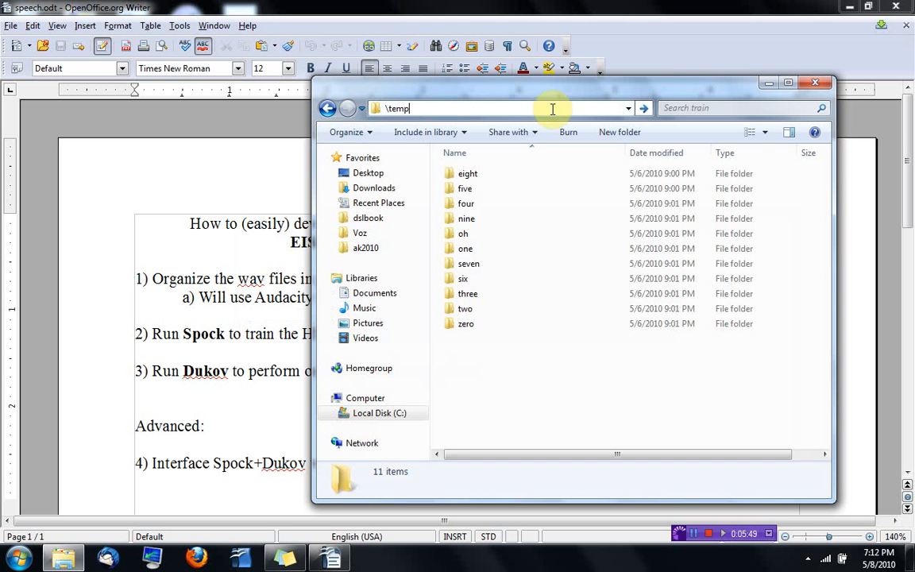
{"action": "type", "text": "\\speech"}
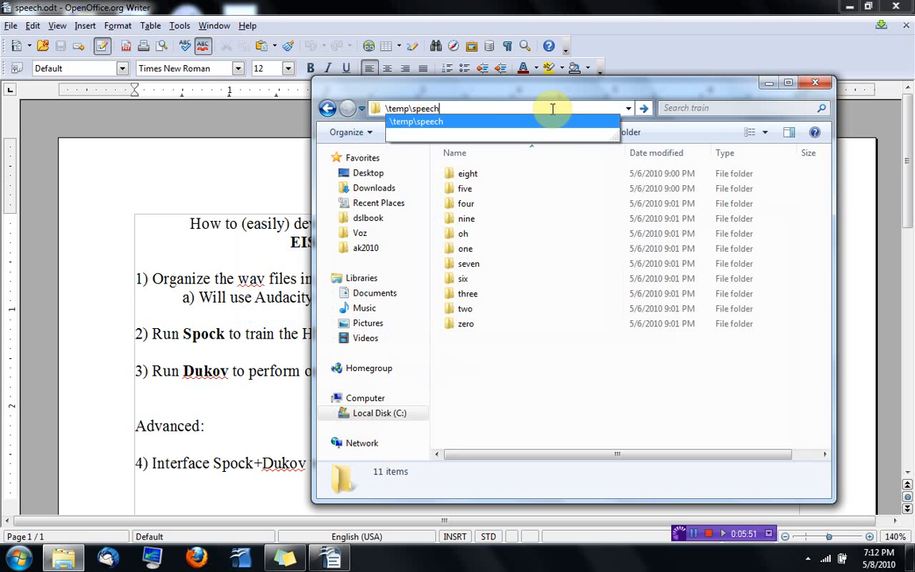
{"action": "key", "text": "Return"}
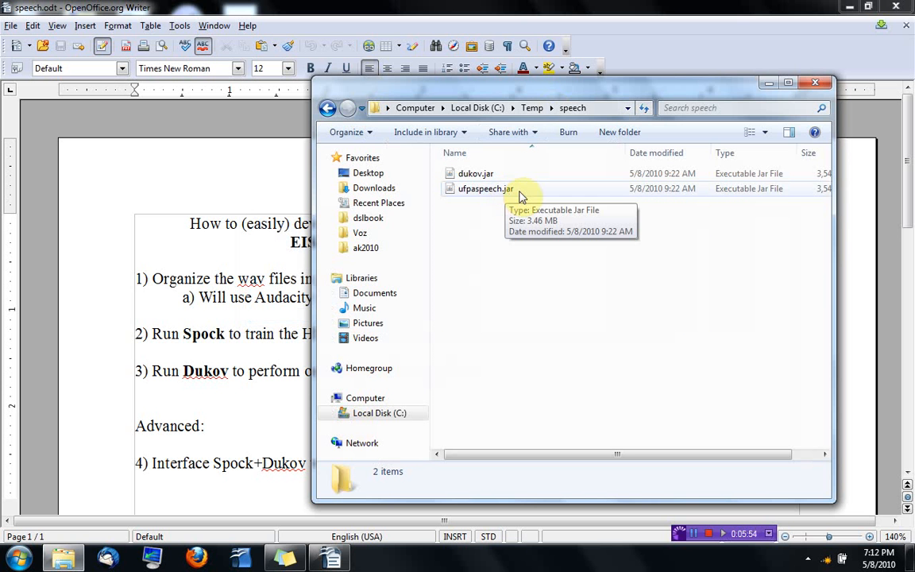
Copy the folder's path, open a Command Prompt, and change its directory to C:\Temp\speech
{"action": "left_click", "coordinate": [601, 108]}
{"action": "key", "text": "super+c"}
{"action": "key", "text": "super+r"}
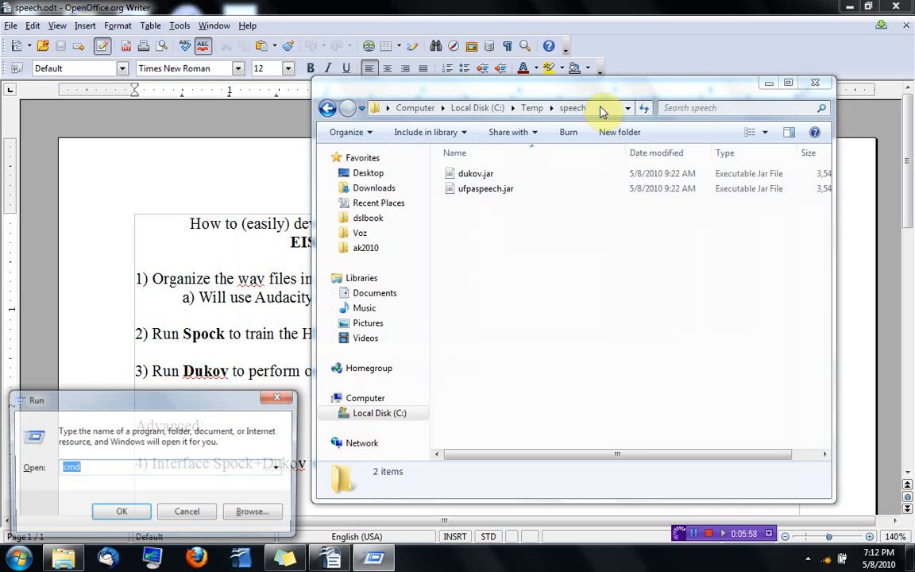
{"action": "key", "text": "Return"}
{"action": "type", "text": "cd"}
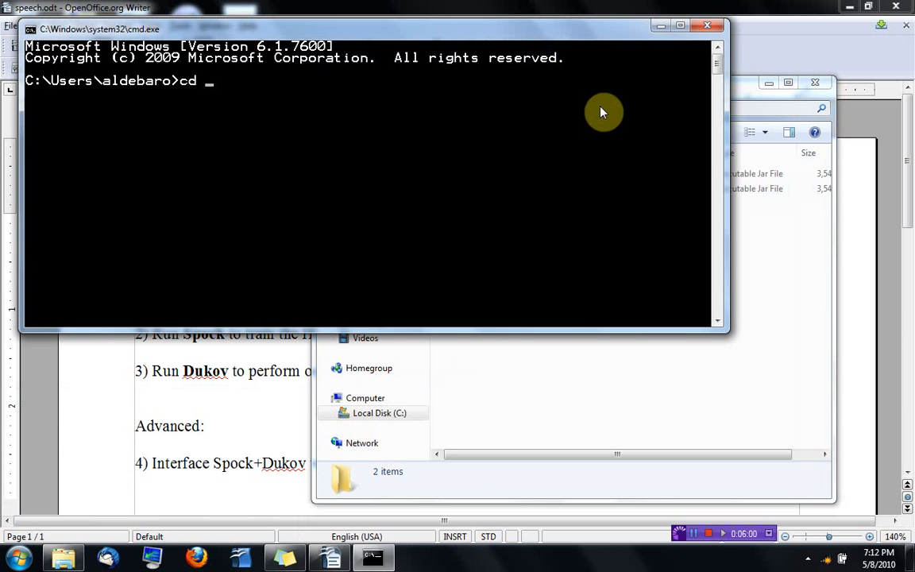
{"action": "right_click", "coordinate": [601, 113]}
{"action": "key", "text": "Return"}
List the directory's files with dir and mark ufpaspeech.jar in the listing
{"action": "type", "text": "dir"}
{"action": "key", "text": "Return"}
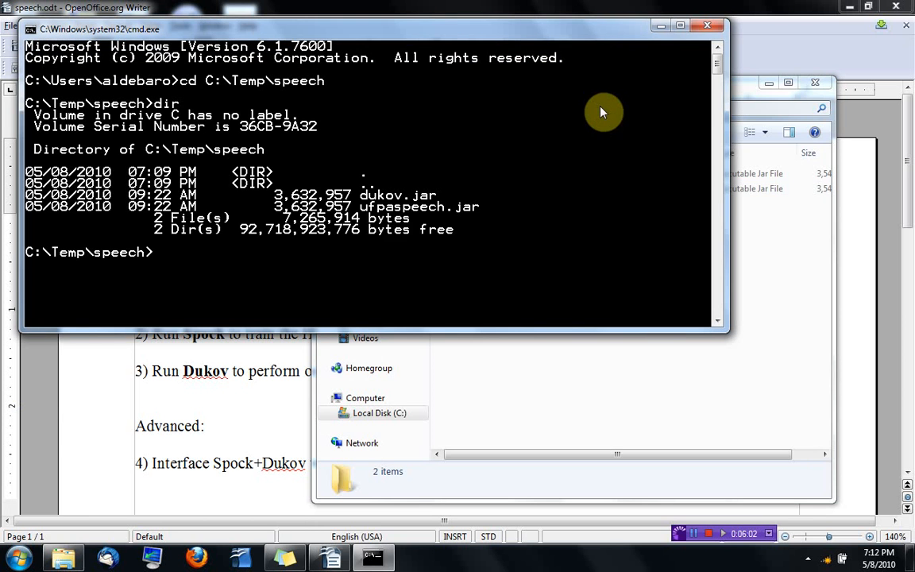
{"action": "left_click_drag", "start_coordinate": [361, 207], "coordinate": [476, 208]}
{"action": "left_click", "coordinate": [372, 255]}
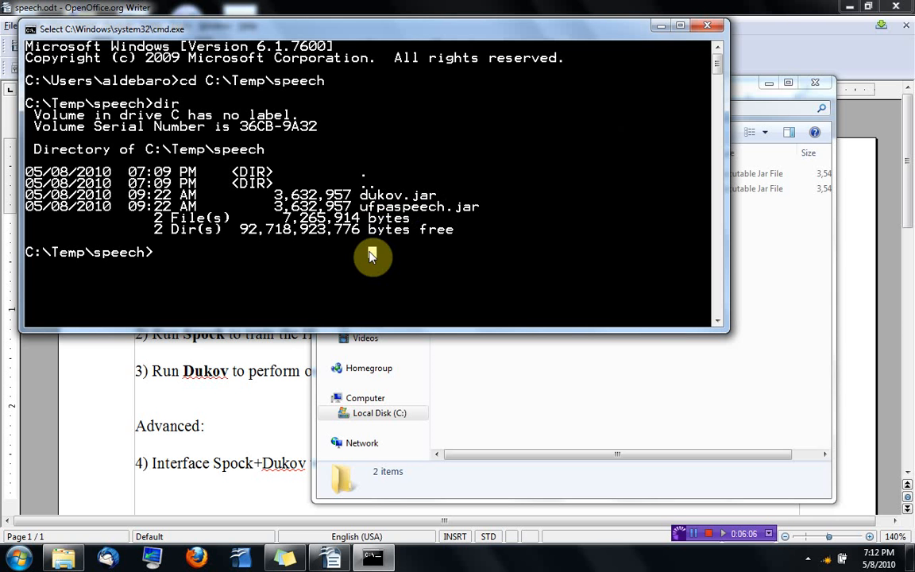
Launch Spock by running java -jar ufpaspeech.jar
{"action": "type", "text": "java -ka"}
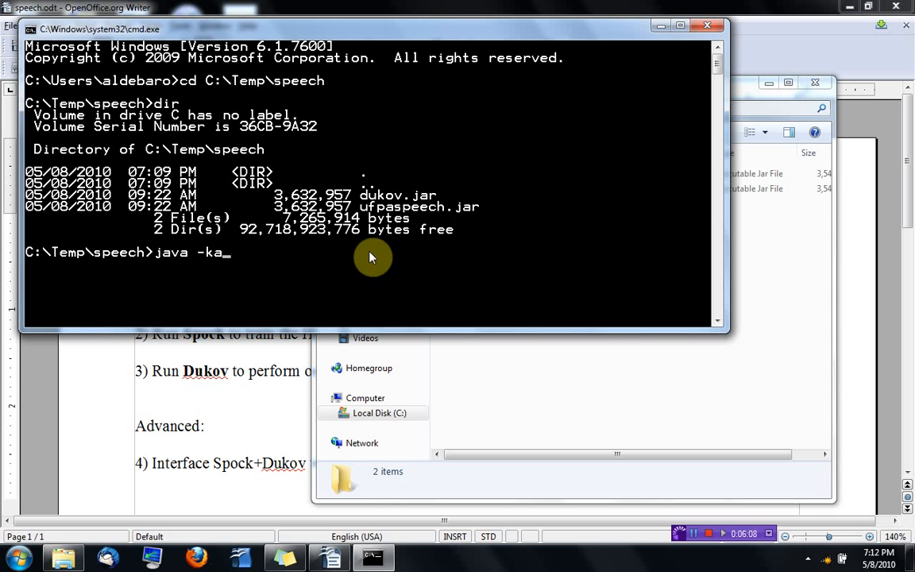
{"action": "key", "text": "BackSpace"}
{"action": "key", "text": "BackSpace"}
{"action": "type", "text": "jar"}
{"action": "type", "text": " ud"}
{"action": "key", "text": "BackSpace"}
{"action": "type", "text": "f"}
{"action": "key", "text": "Tab"}
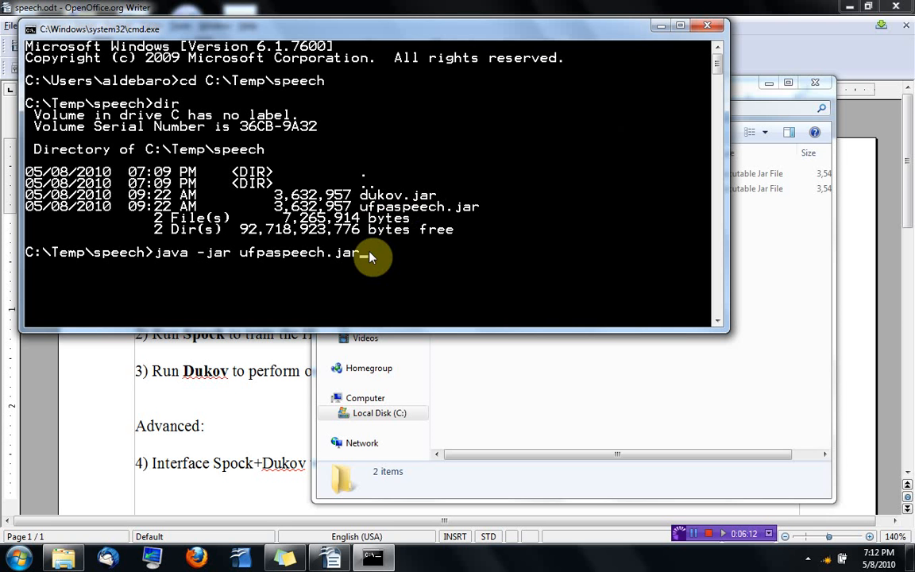
{"action": "key", "text": "Return"}
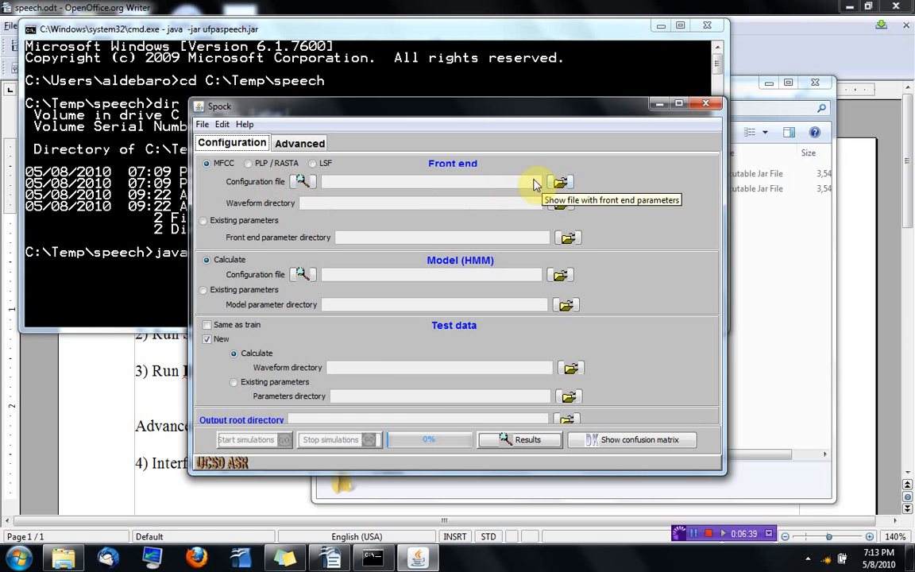
Open the MFCC front end configuration and check its window length and sampling frequency
{"action": "left_click", "coordinate": [302, 182]}
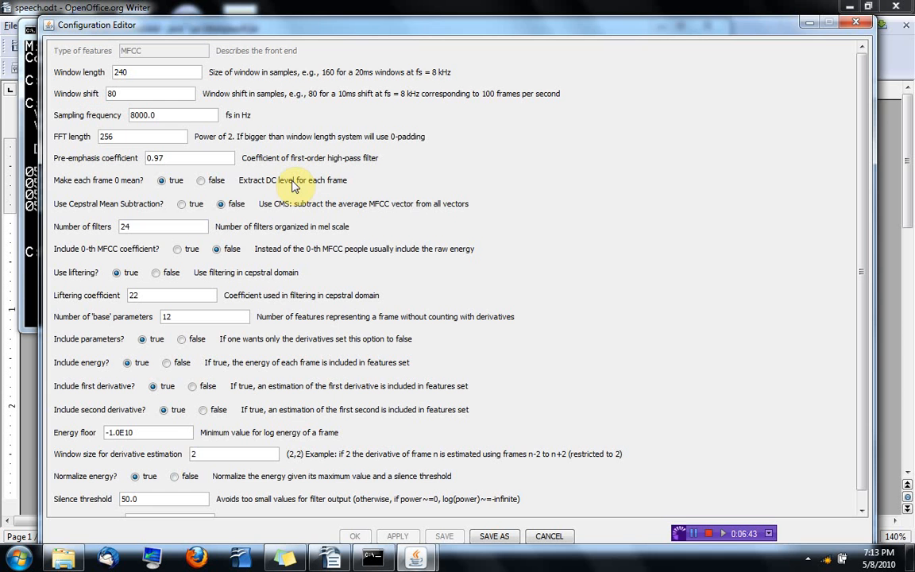
{"action": "left_click", "coordinate": [158, 71]}
{"action": "left_click_drag", "start_coordinate": [159, 114], "coordinate": [129, 119]}
{"action": "left_click", "coordinate": [163, 117]}
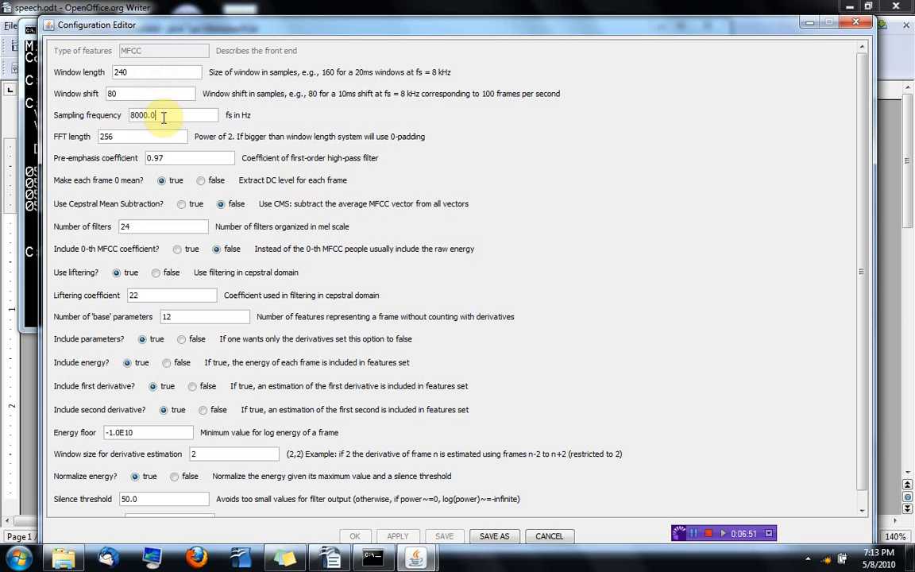
Save the front end configuration as mfcc.FCN in the speech folder and close the Configuration Editor, returning to Spock
{"action": "left_click", "coordinate": [494, 537]}
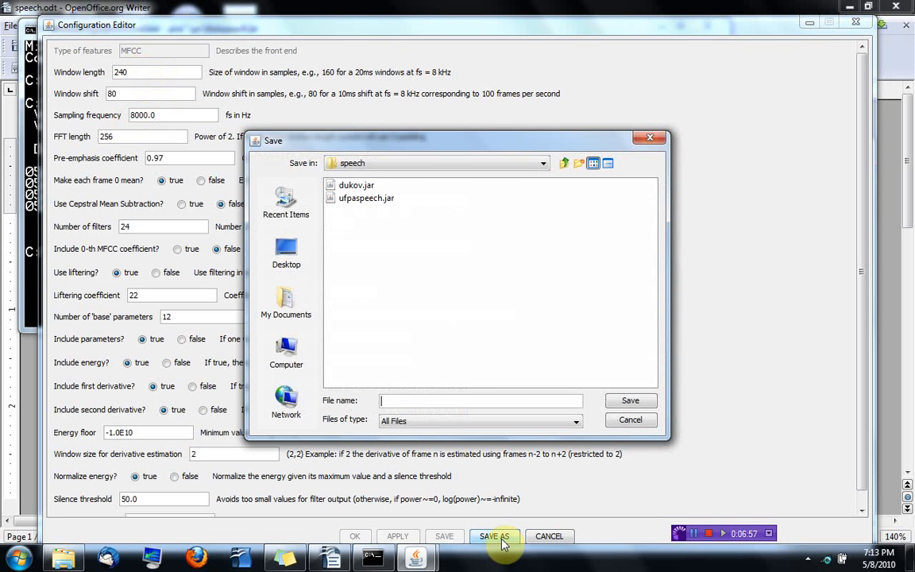
{"action": "key", "text": "alt+Tab"}
{"action": "key", "text": "Tab"}
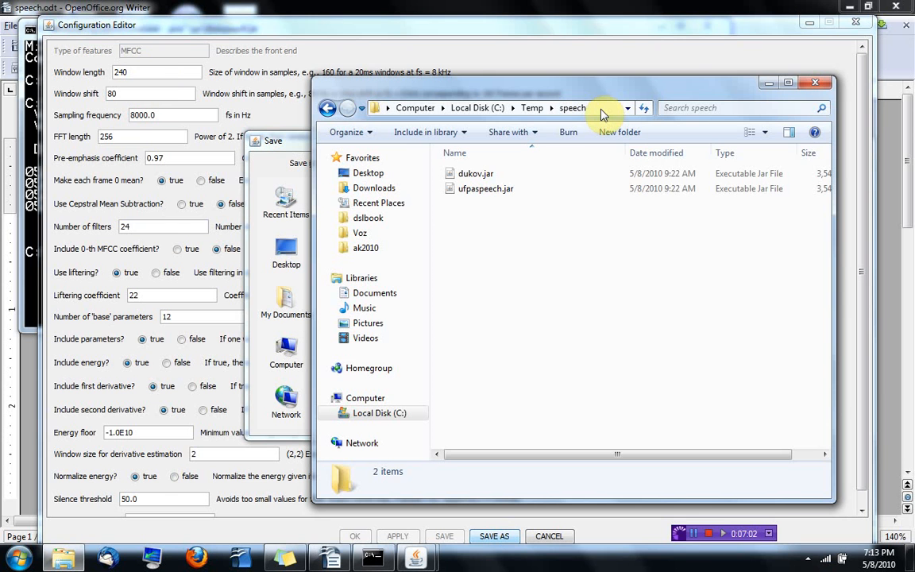
{"action": "key", "text": "alt+Tab"}
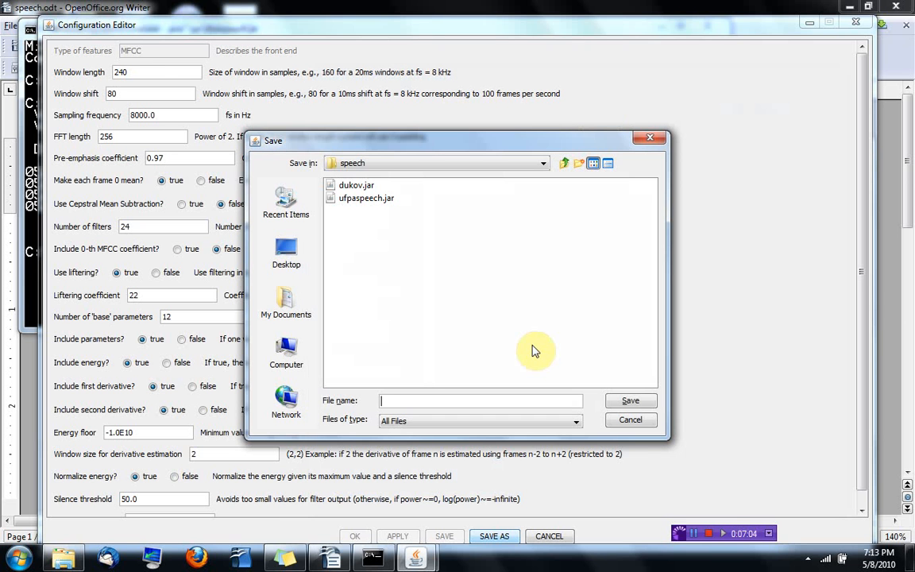
{"action": "type", "text": "mfcc.FCN"}
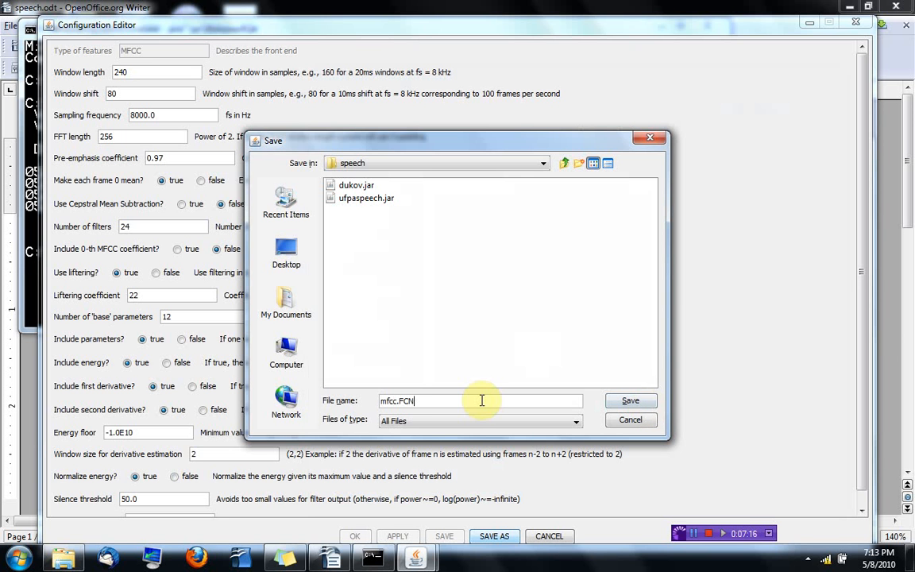
{"action": "key", "text": "Left"}
{"action": "key", "text": "Left"}
{"action": "left_click", "coordinate": [621, 403]}
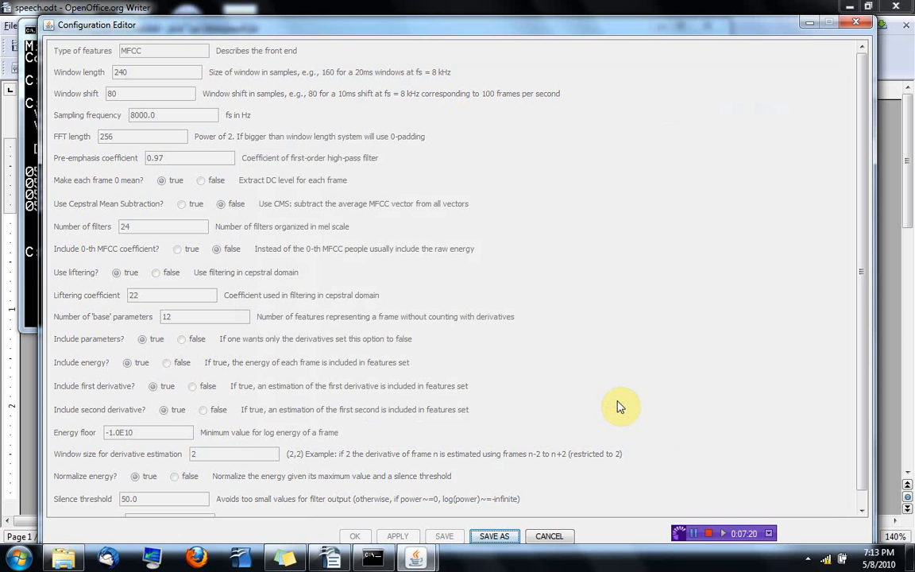
{"action": "left_click", "coordinate": [856, 24]}
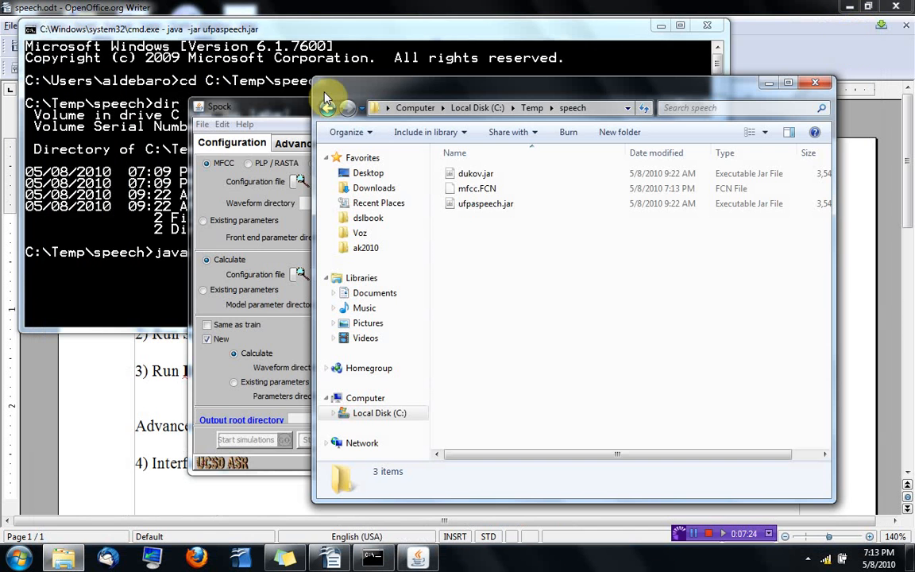
{"action": "left_click", "coordinate": [285, 109]}
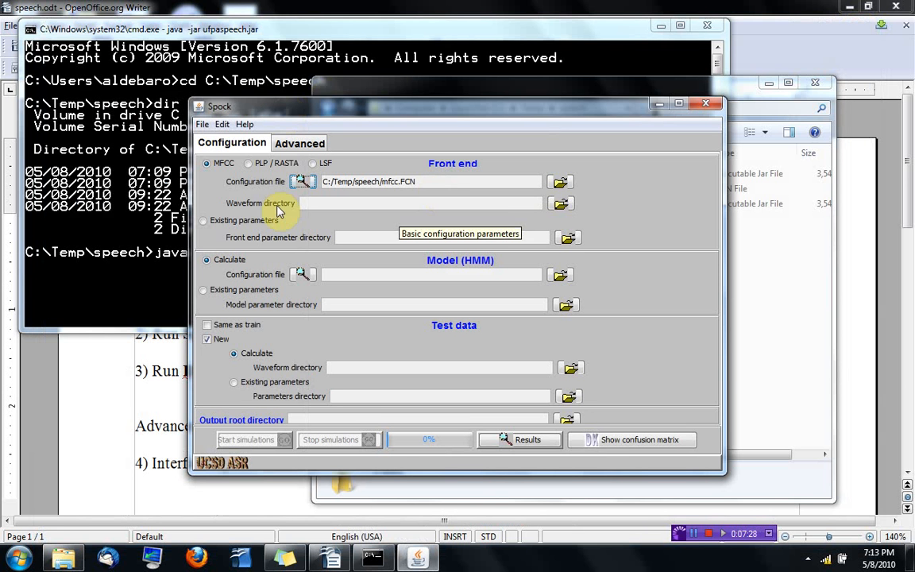
Set the front end's waveform directory to c:\akdatasets
{"action": "left_click", "coordinate": [562, 208]}
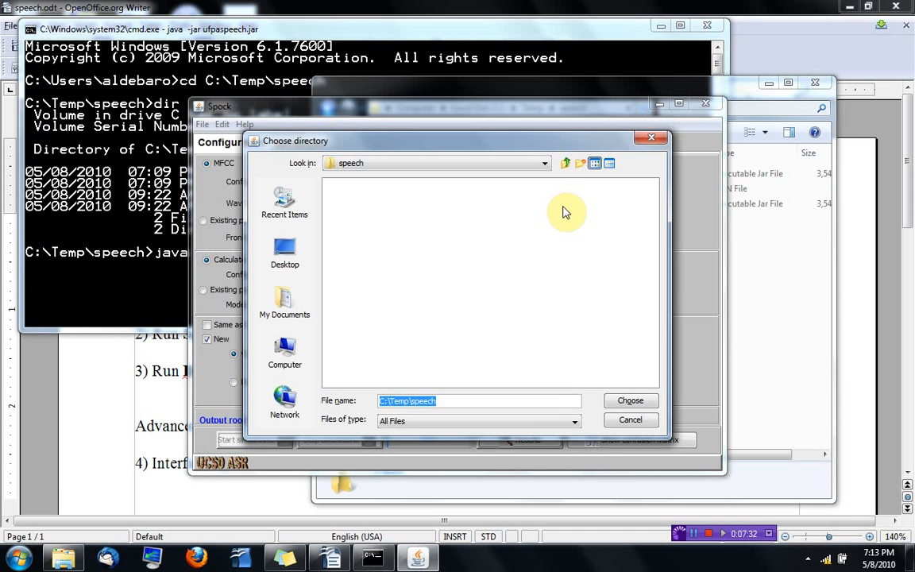
{"action": "type", "text": "c:\\ak"}
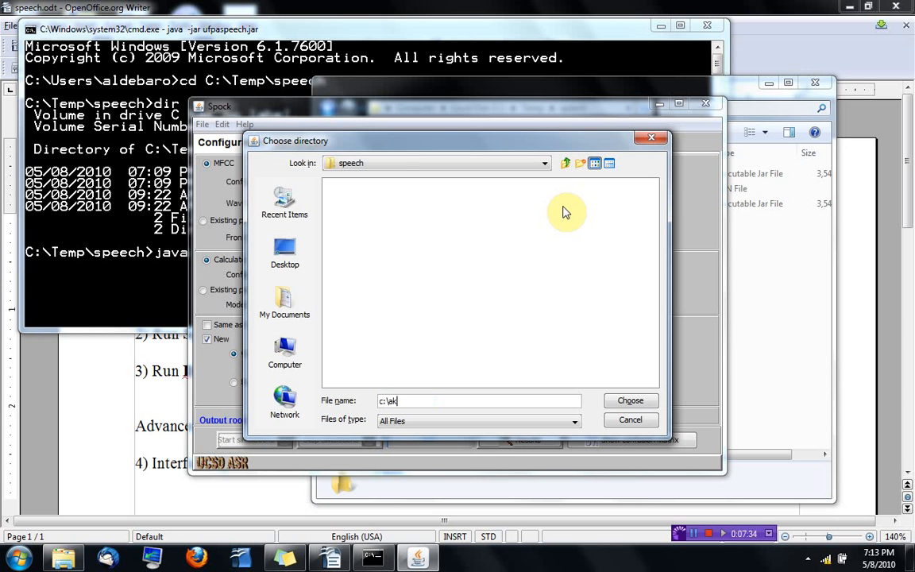
{"action": "type", "text": "datasets"}
{"action": "key", "text": "Return"}
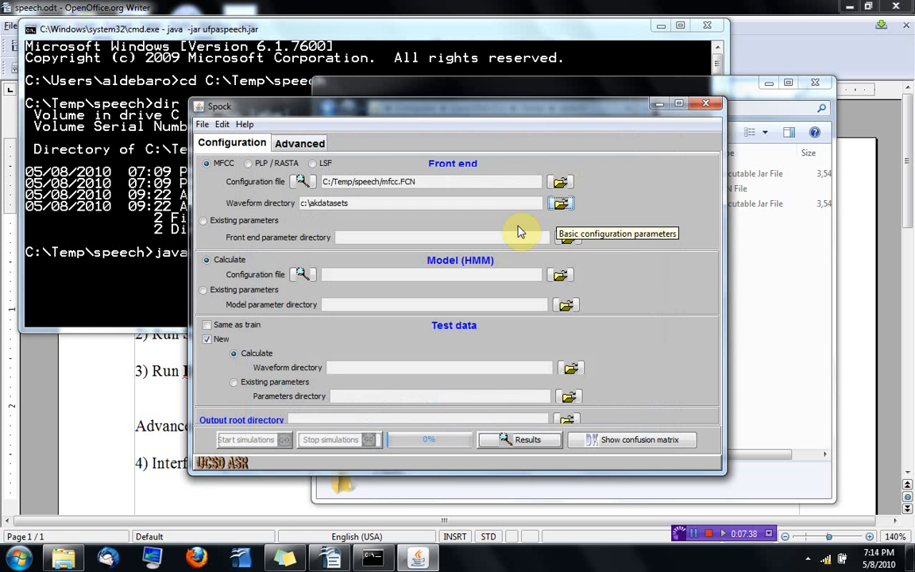
Switch to Windows Explorer, open the folder \akdatasets\tidigits8k\train and copy its full path
{"action": "left_click", "coordinate": [64, 558]}
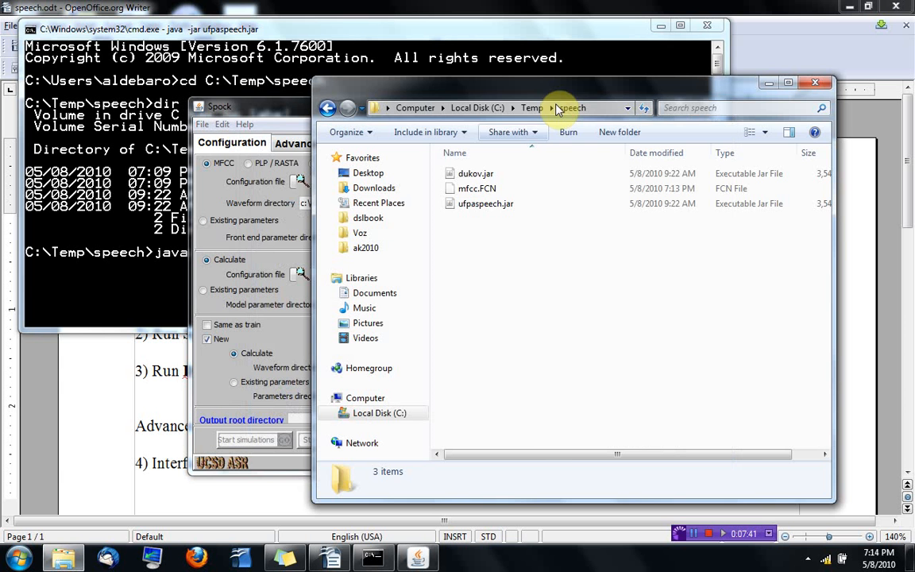
{"action": "left_click", "coordinate": [601, 108]}
{"action": "type", "text": "\\ak"}
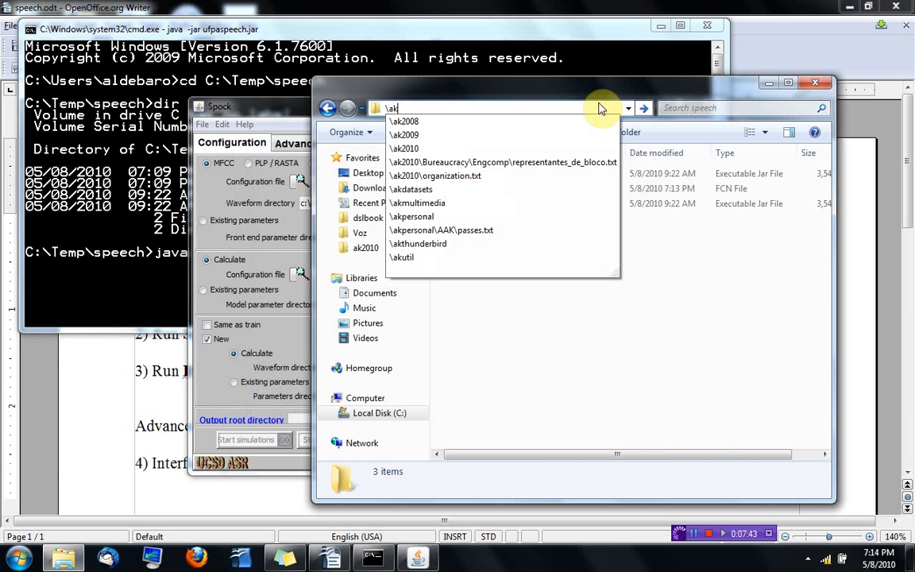
{"action": "type", "text": "datasets\\"}
{"action": "key", "text": "Down"}
{"action": "key", "text": "Down"}
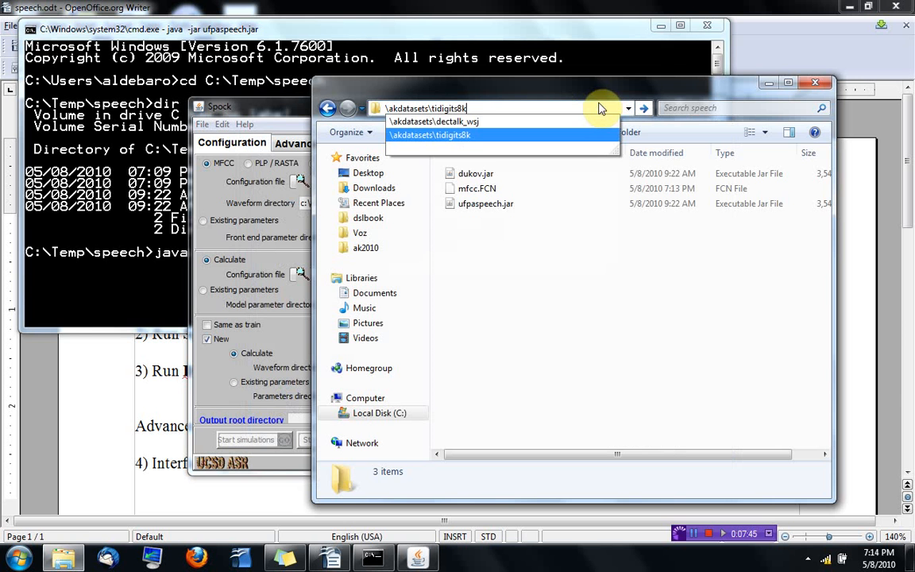
{"action": "type", "text": "\\"}
{"action": "key", "text": "Down"}
{"action": "key", "text": "Down"}
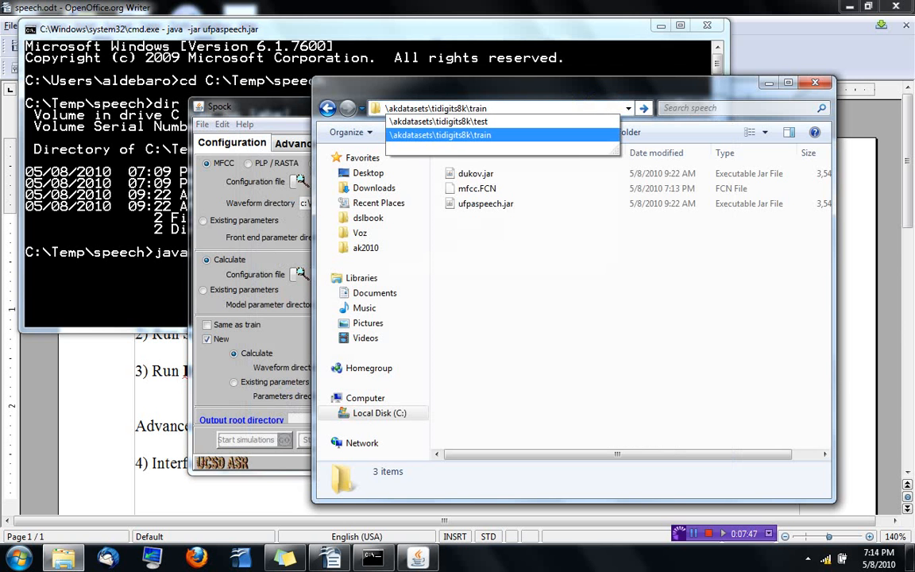
{"action": "key", "text": "Return"}
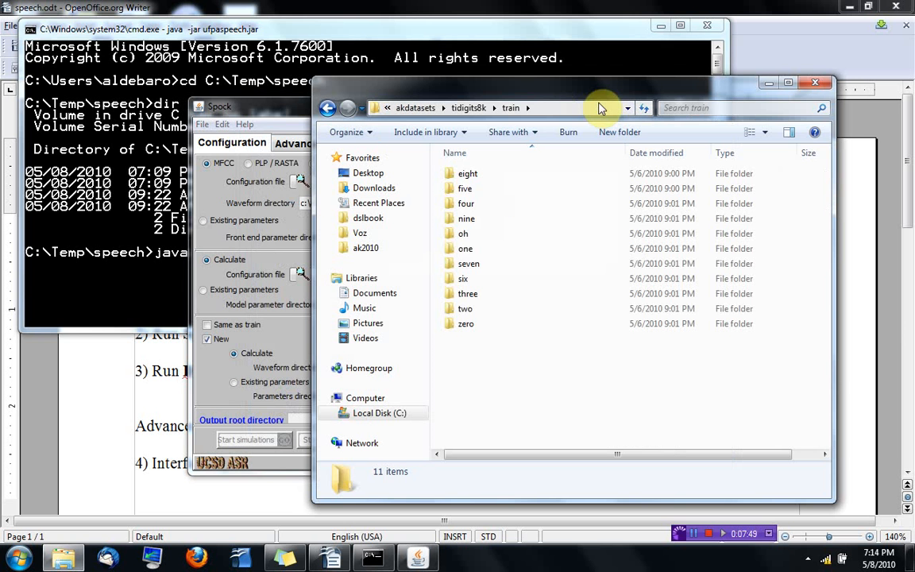
{"action": "left_click", "coordinate": [551, 108]}
{"action": "key", "text": "ctrl+c"}
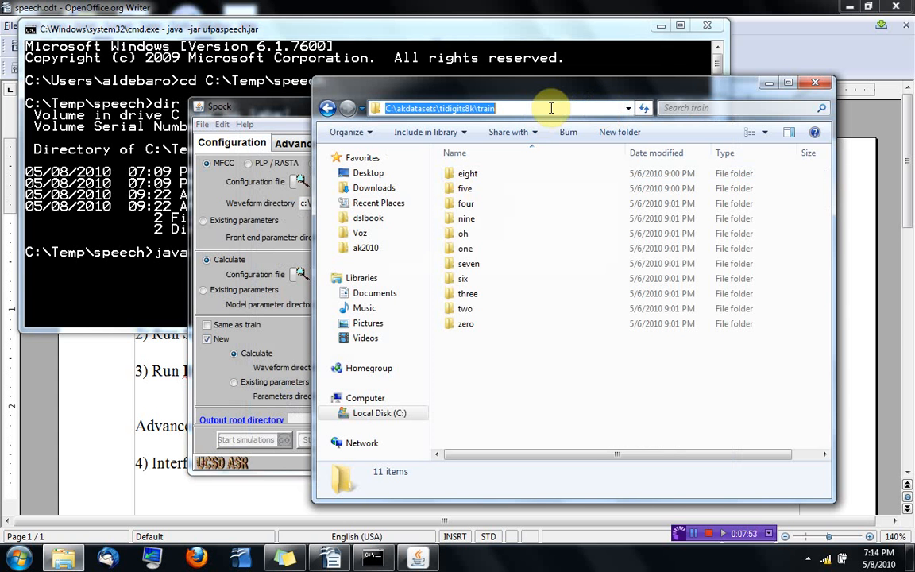
Return to Spock and set the front end's waveform directory to the copied path C:\akdatasets\tidigits8k\train
{"action": "key", "text": "alt+Tab"}
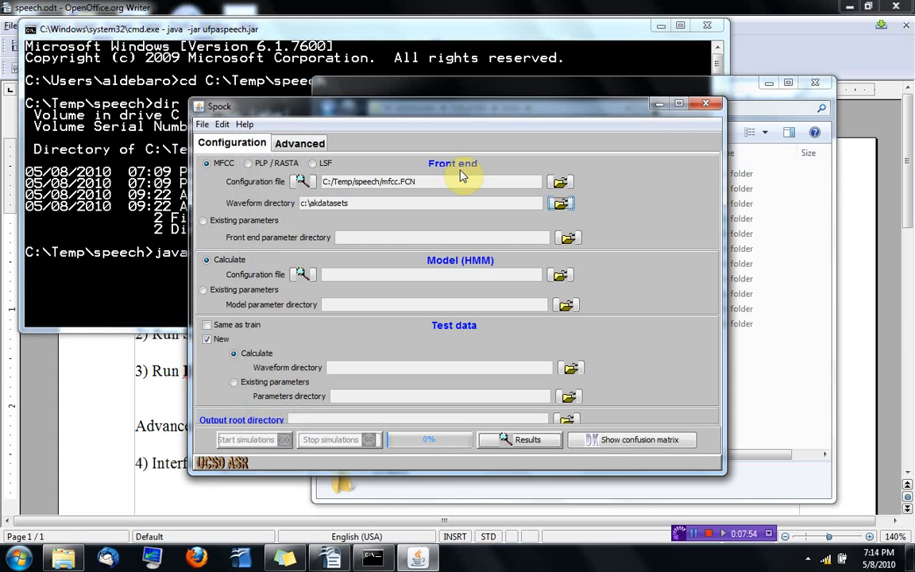
{"action": "left_click", "coordinate": [559, 205]}
{"action": "key", "text": "ctrl+v"}
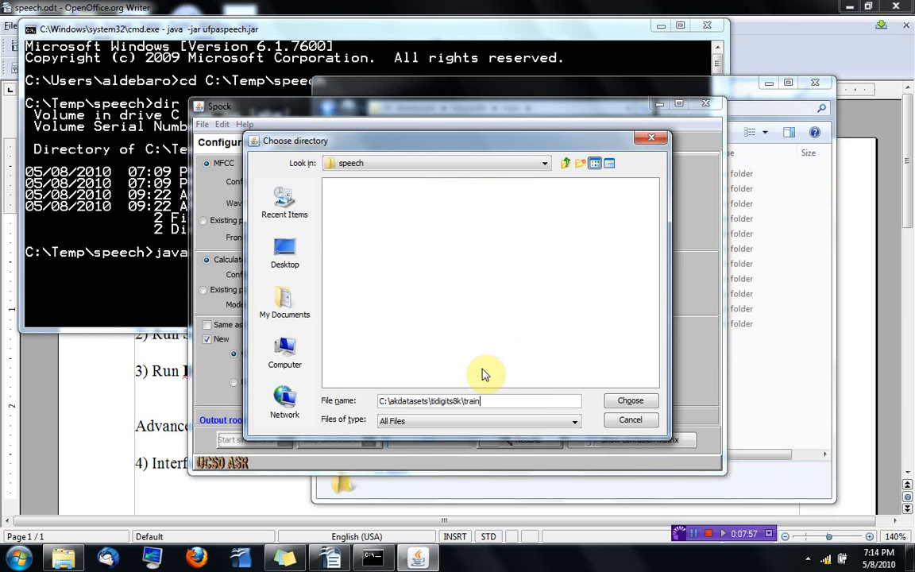
{"action": "key", "text": "Return"}
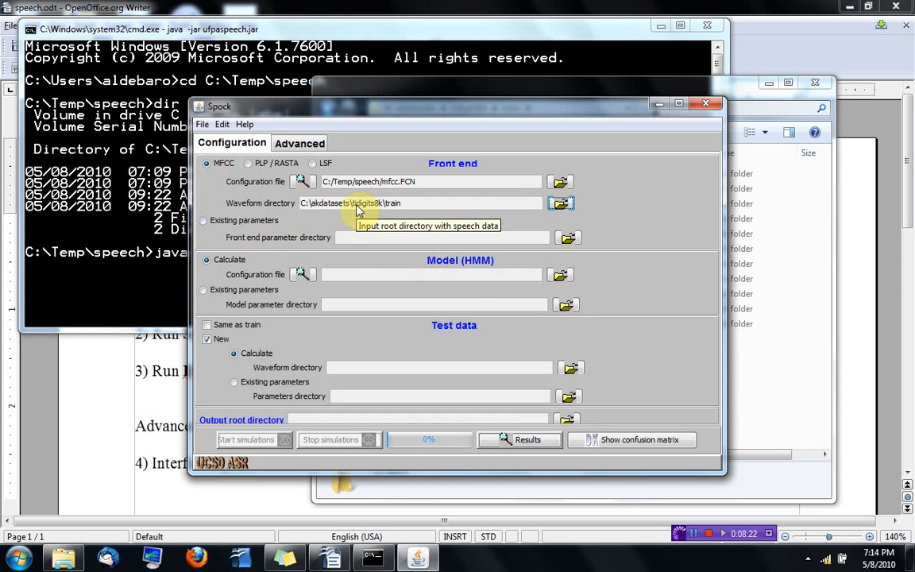
{"action": "left_click", "coordinate": [303, 279]}
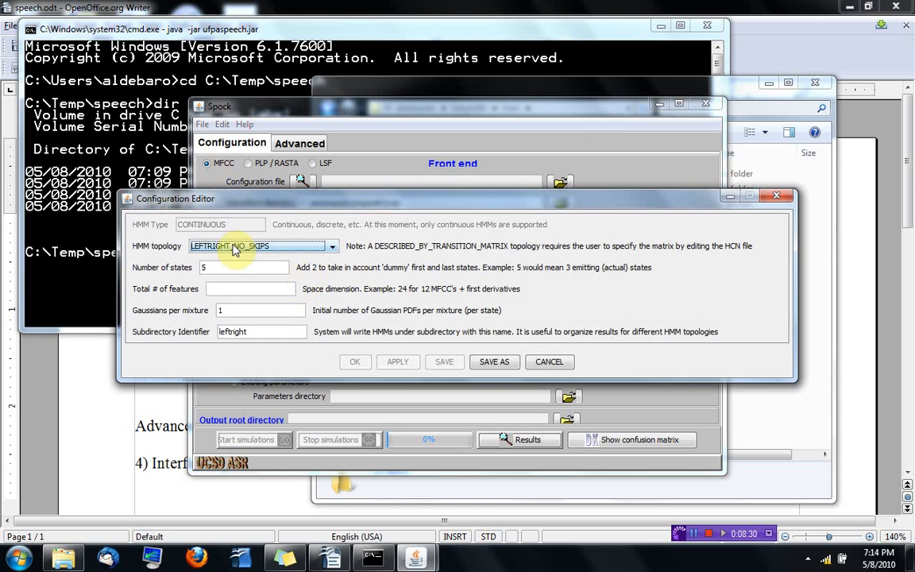
{"action": "left_click", "coordinate": [233, 285]}
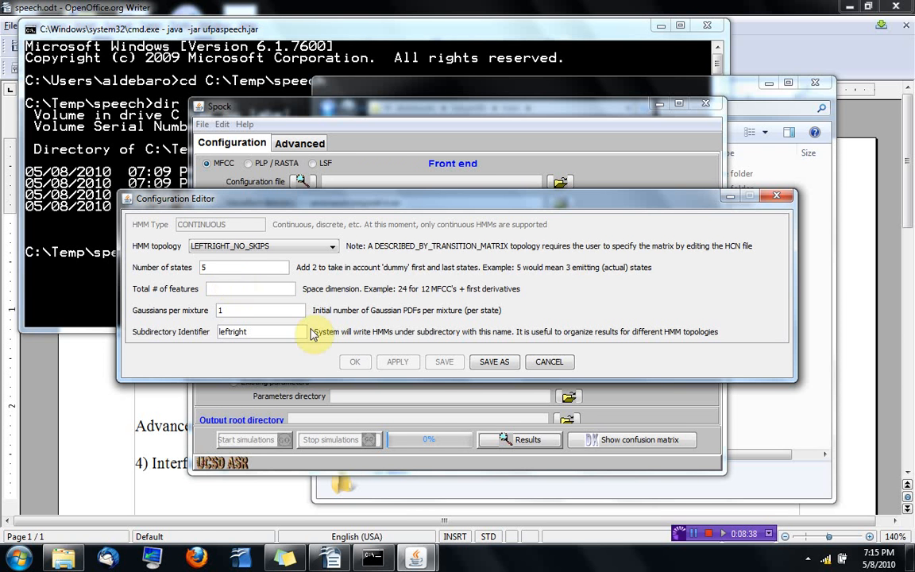
{"action": "left_click", "coordinate": [549, 364]}
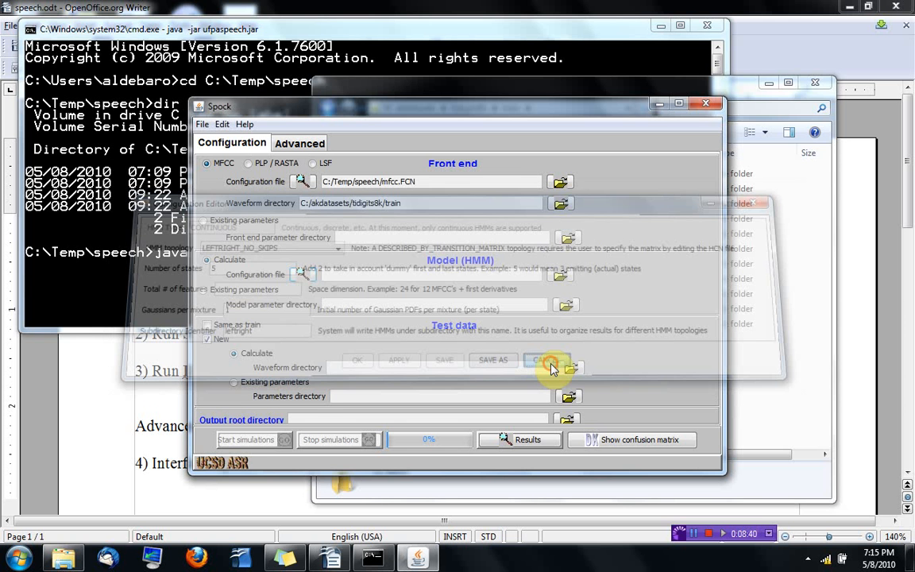
Review the base parameter count and the energy and derivative options in the MFCC front end configuration, leaving it without saving
{"action": "left_click", "coordinate": [301, 182]}
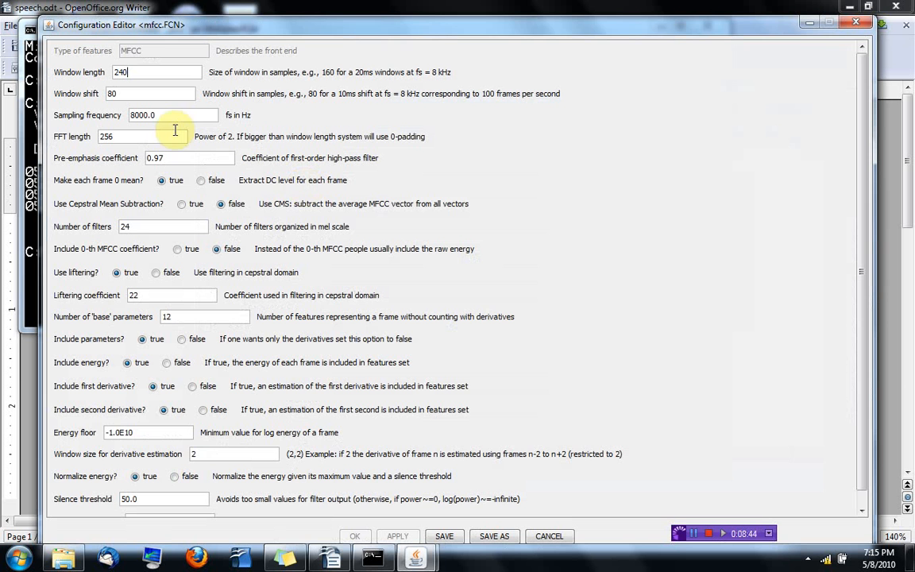
{"action": "left_click_drag", "start_coordinate": [865, 265], "coordinate": [866, 305]}
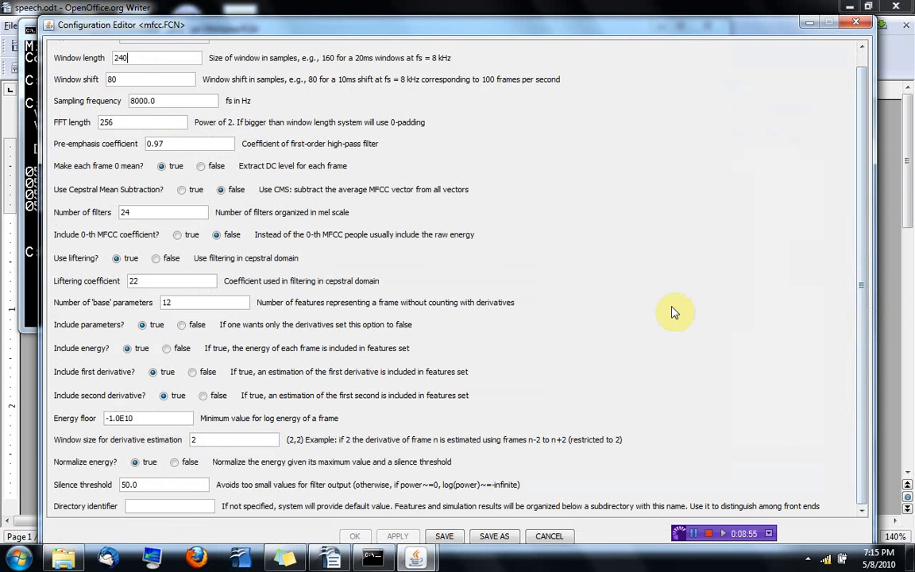
{"action": "left_click_drag", "start_coordinate": [179, 302], "coordinate": [163, 302]}
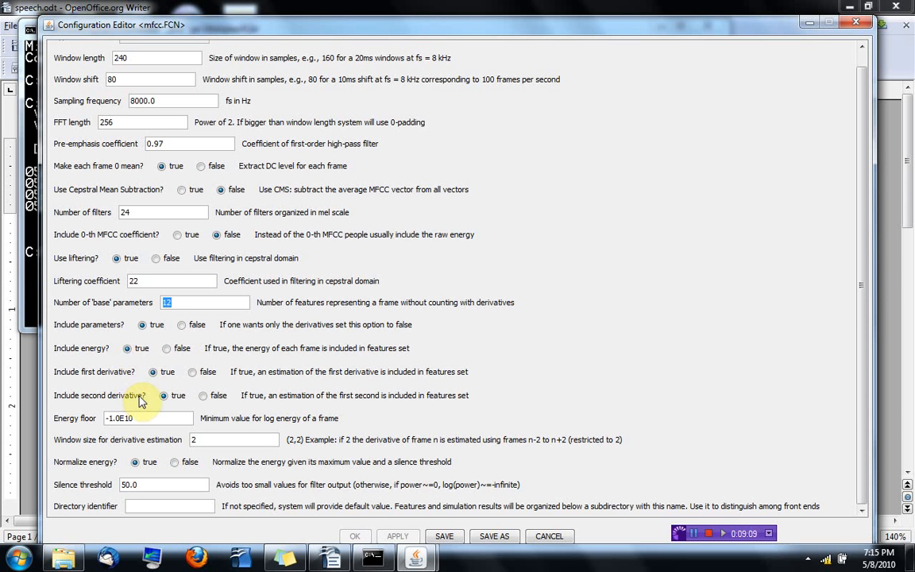
{"action": "left_click", "coordinate": [552, 537]}
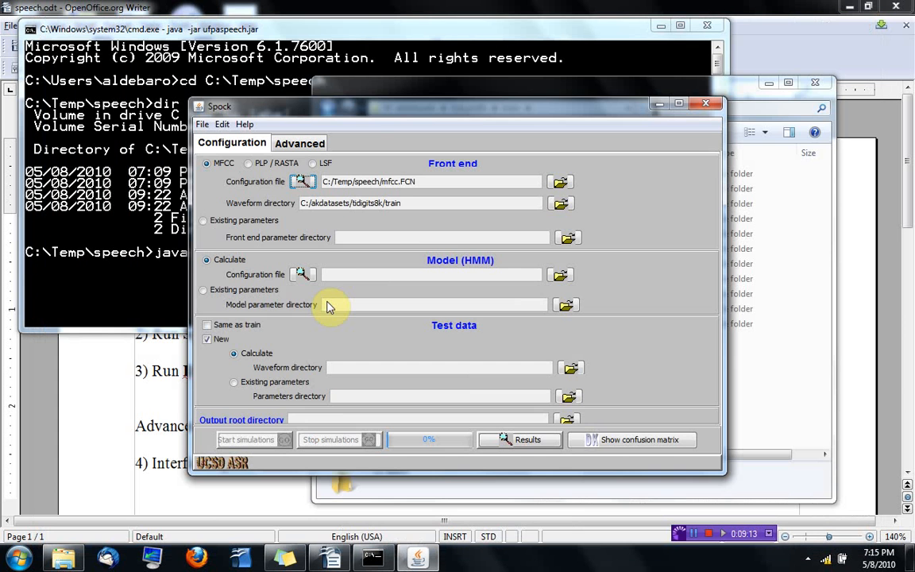
Open the HMM model configuration and set the total number of features to 39 and the number of states to 7
{"action": "left_click", "coordinate": [302, 274]}
{"action": "left_click", "coordinate": [253, 288]}
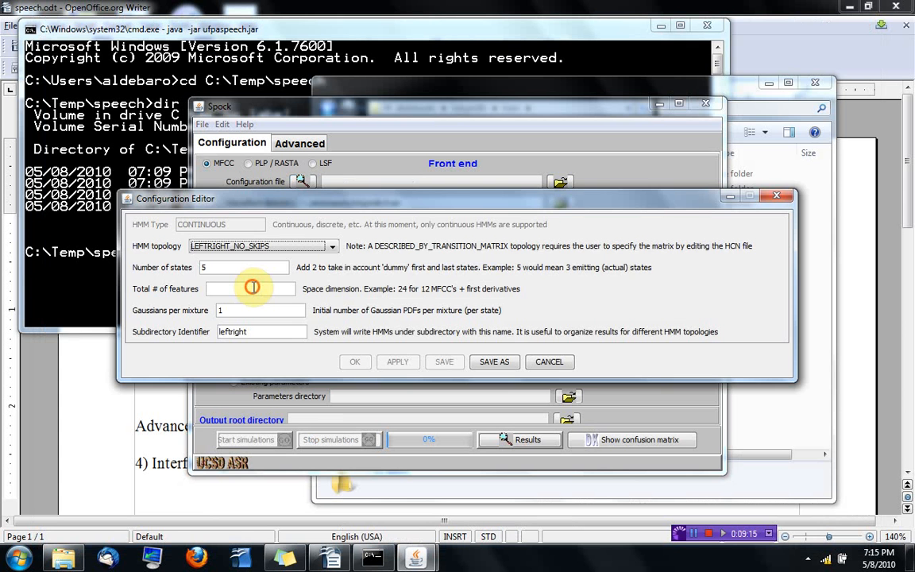
{"action": "type", "text": "39"}
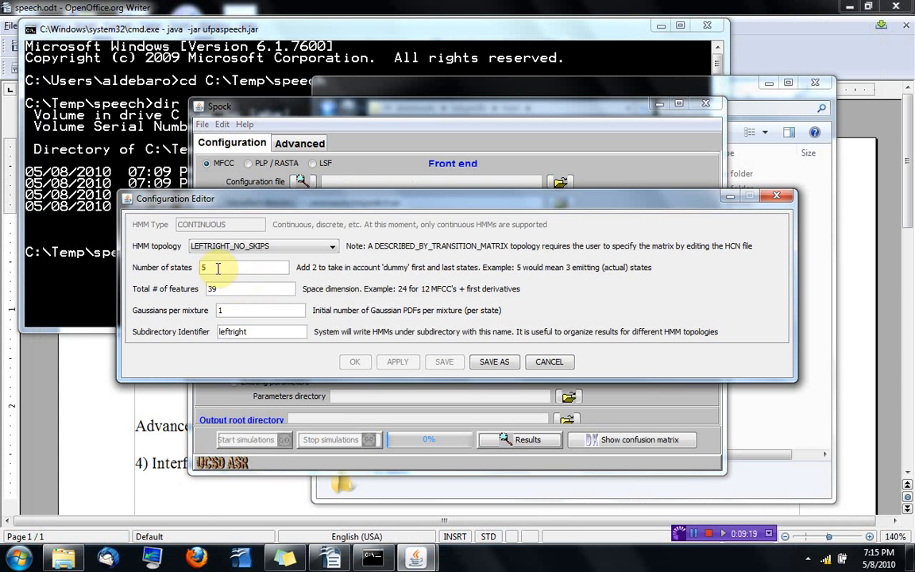
{"action": "left_click_drag", "start_coordinate": [218, 268], "coordinate": [191, 271]}
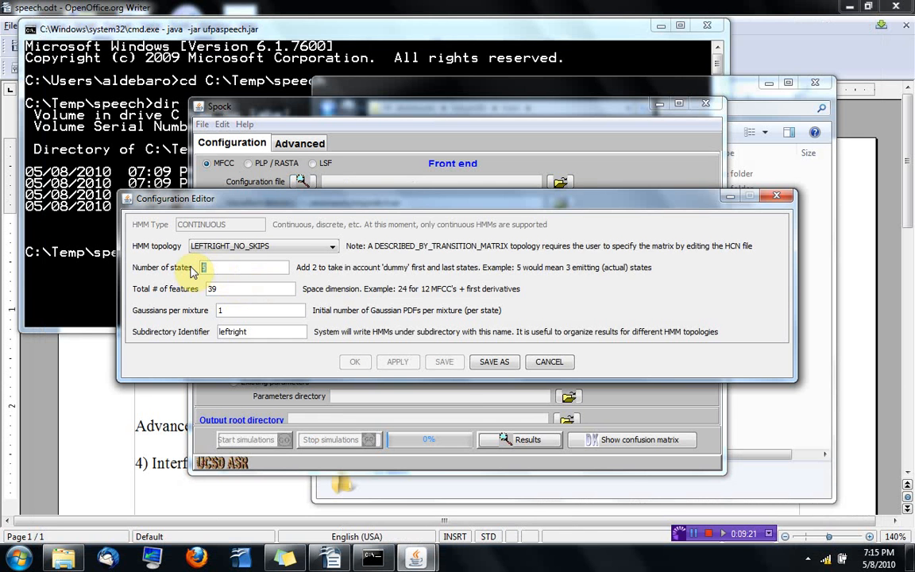
{"action": "type", "text": "7"}
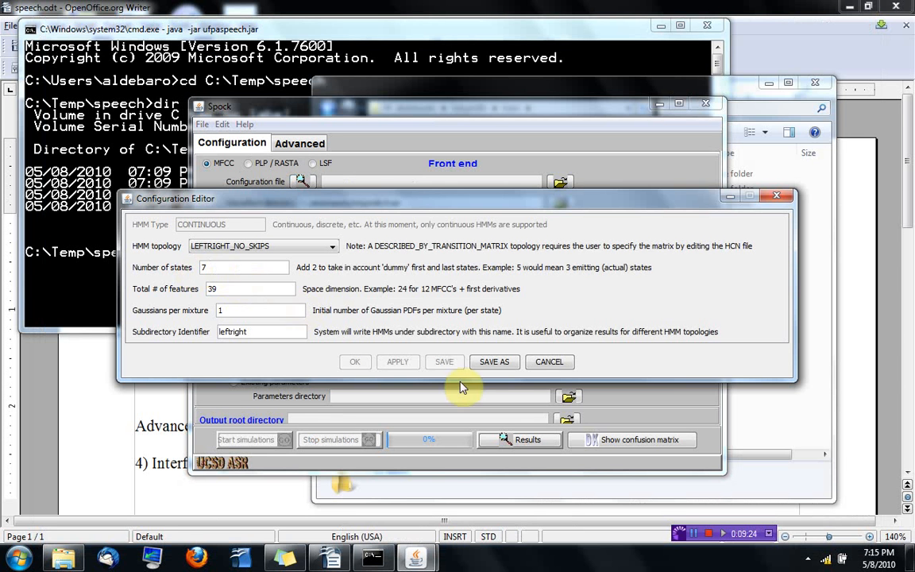
Save the HMM configuration as hmm.HCN in the speech folder and close the Configuration Editor
{"action": "left_click", "coordinate": [494, 362]}
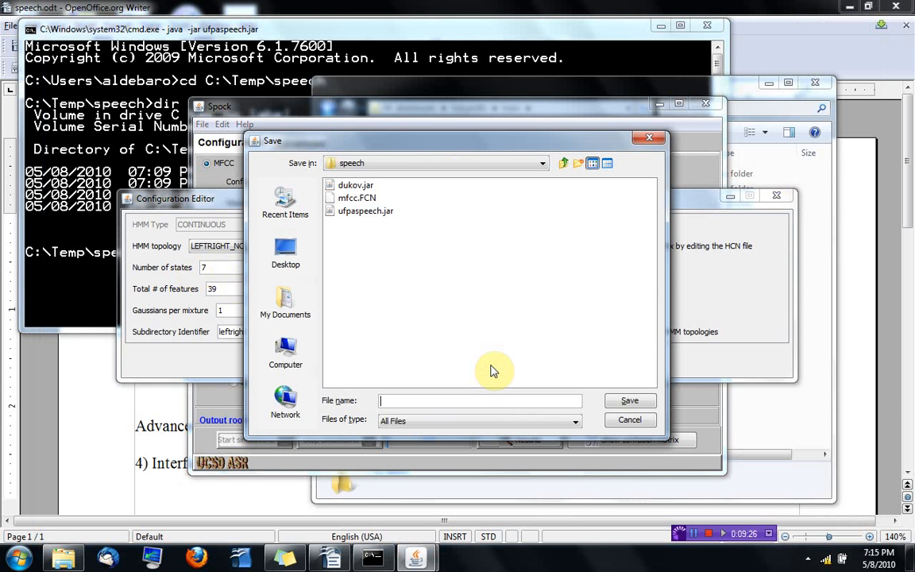
{"action": "type", "text": "hmm.HCN"}
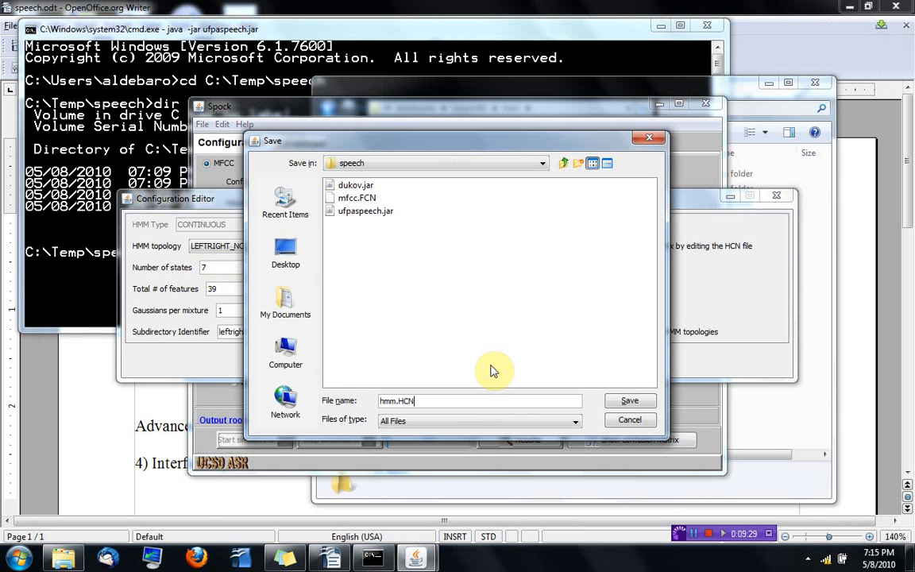
{"action": "left_click", "coordinate": [629, 402]}
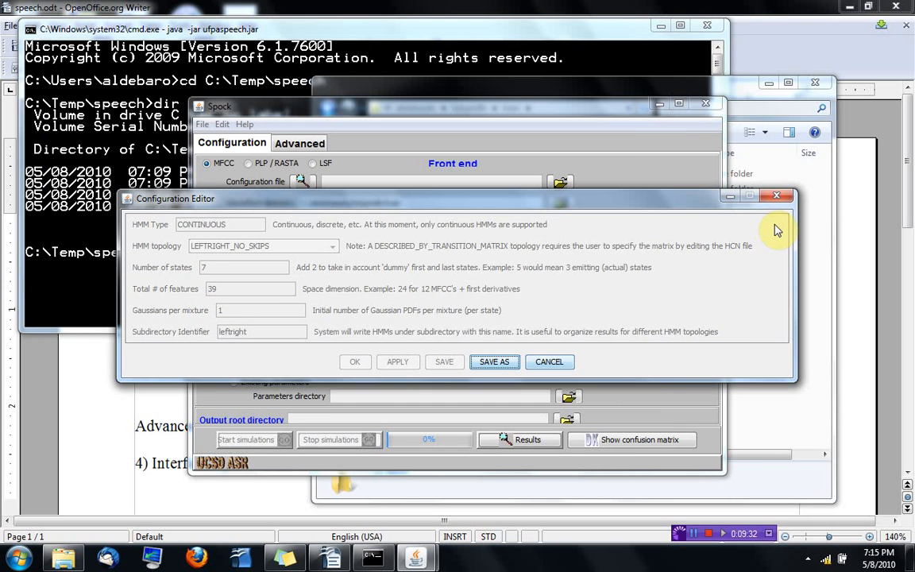
{"action": "left_click", "coordinate": [778, 198]}
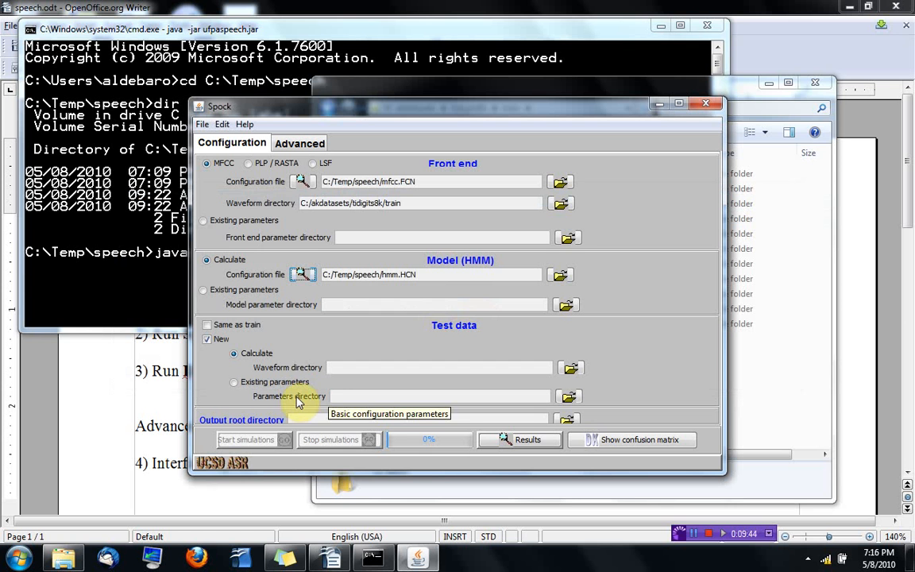
Set the test data waveform directory to C:\akdatasets\tidigits8k\test, copying the folder's path from Windows Explorer
{"action": "left_click", "coordinate": [572, 369]}
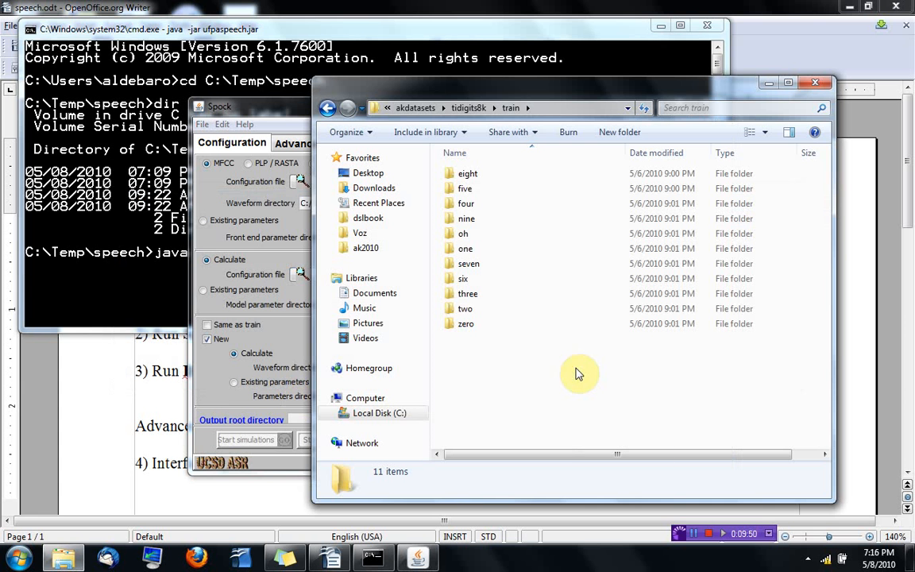
{"action": "left_click", "coordinate": [483, 109]}
{"action": "double_click", "coordinate": [472, 176]}
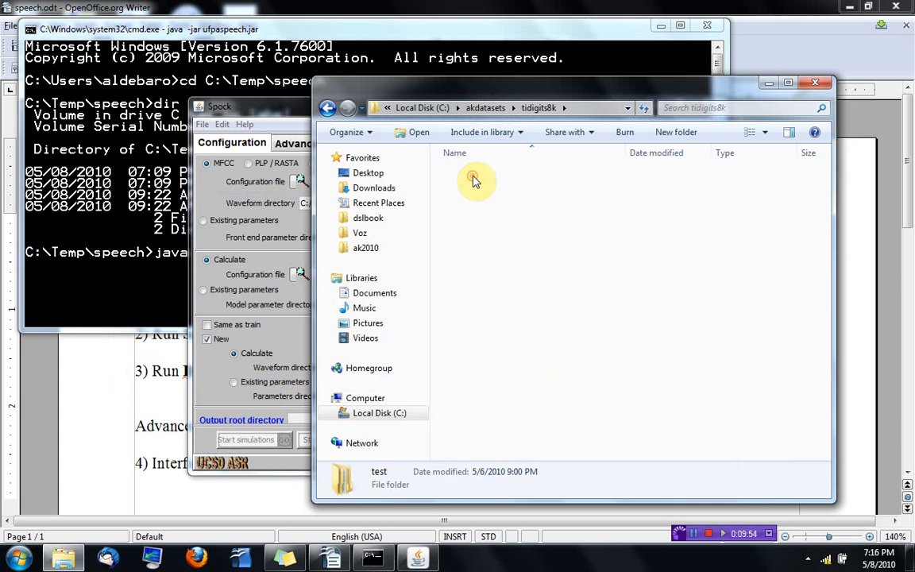
{"action": "left_click", "coordinate": [547, 109]}
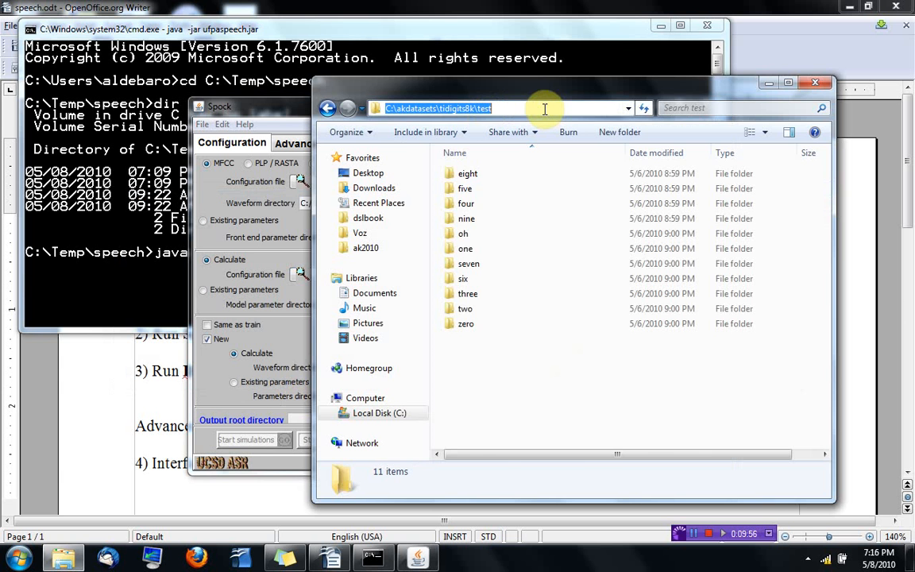
{"action": "key", "text": "alt+Tab"}
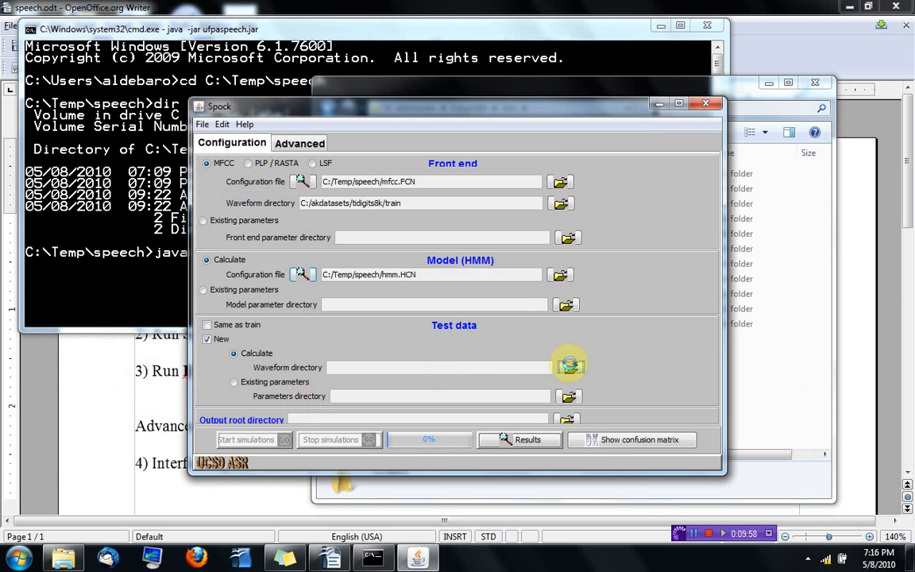
{"action": "left_click", "coordinate": [570, 366]}
{"action": "key", "text": "Return"}
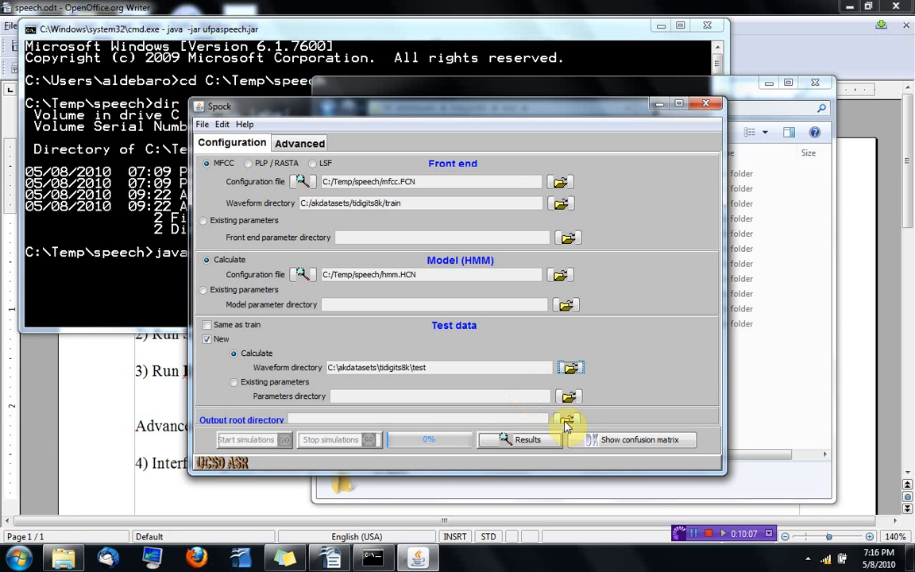
Set the output root directory to C:\Temp\speech\outputs and start the simulations
{"action": "left_click", "coordinate": [566, 423]}
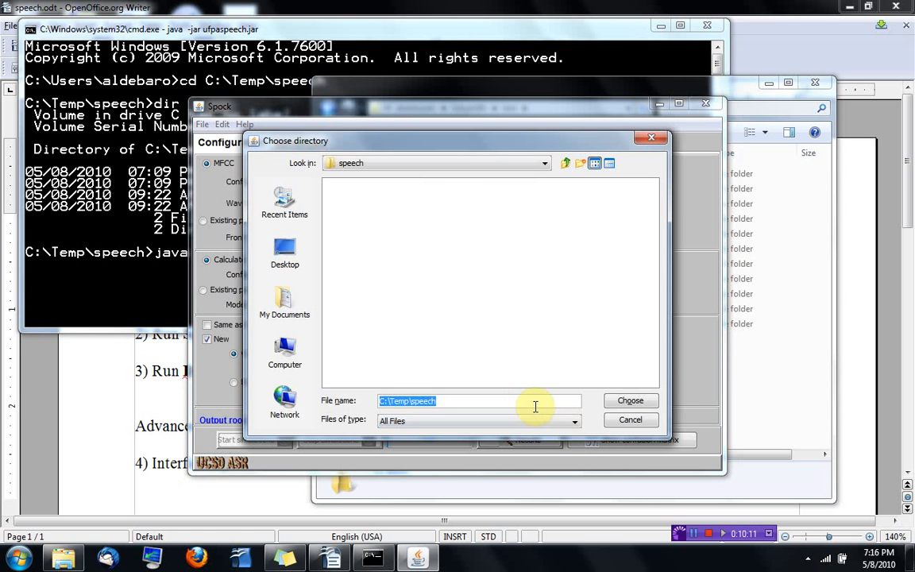
{"action": "left_click", "coordinate": [536, 406]}
{"action": "type", "text": "\\speech\\o"}
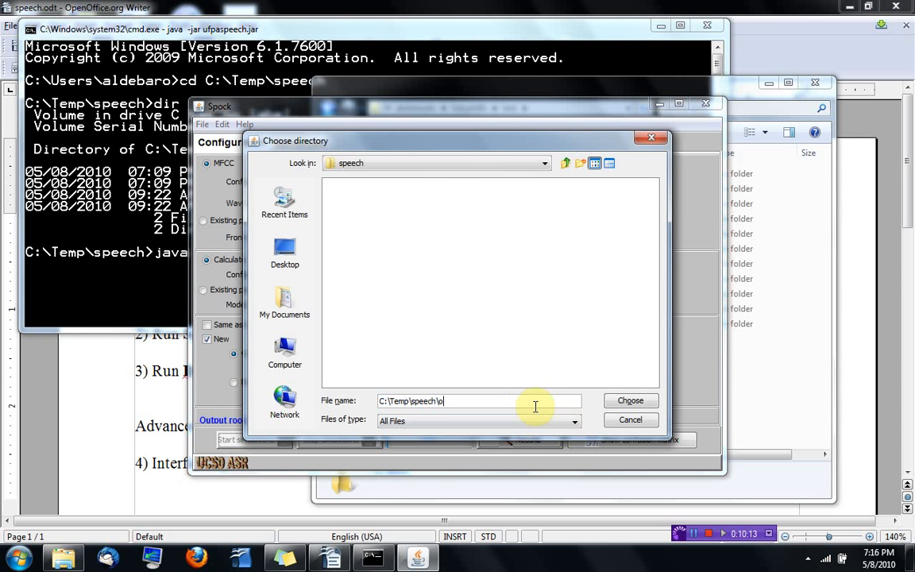
{"action": "type", "text": "utputs"}
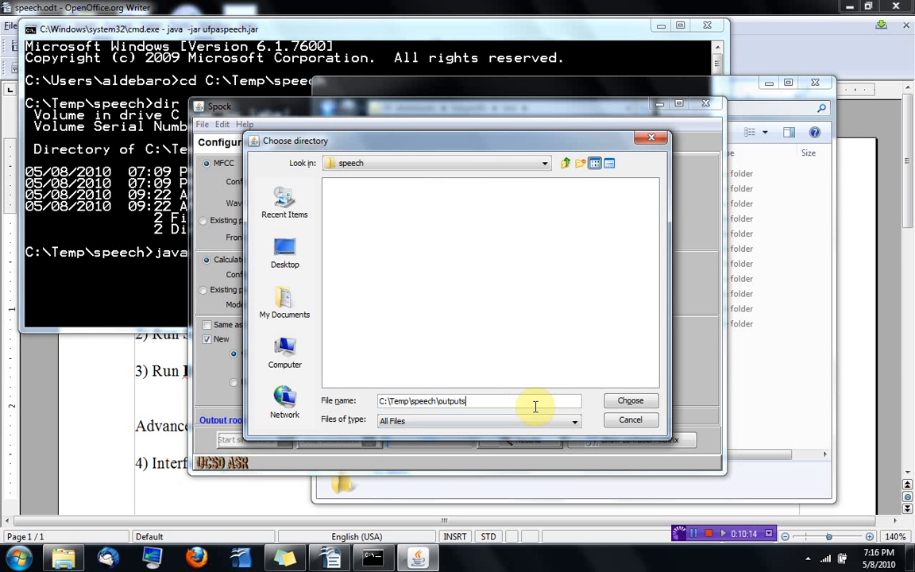
{"action": "left_click", "coordinate": [631, 403]}
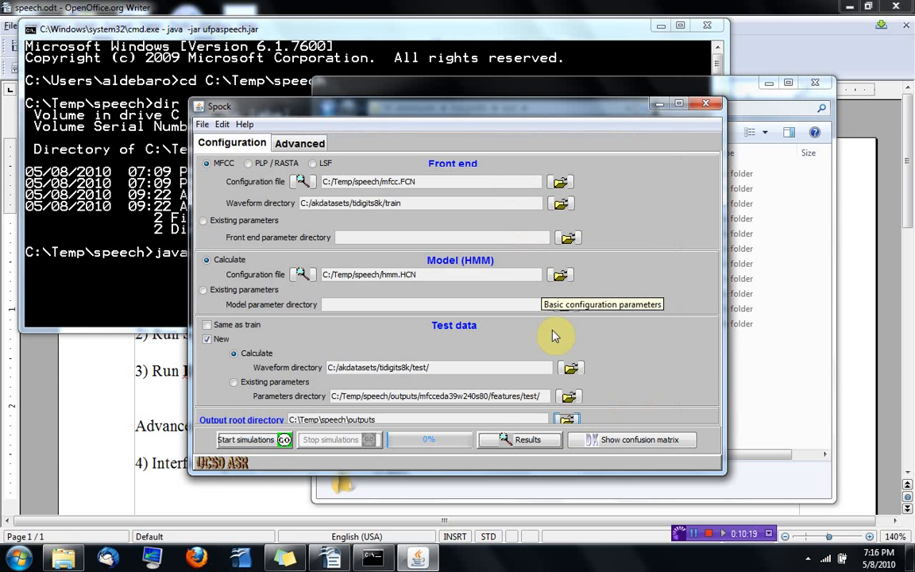
{"action": "left_click", "coordinate": [247, 440]}
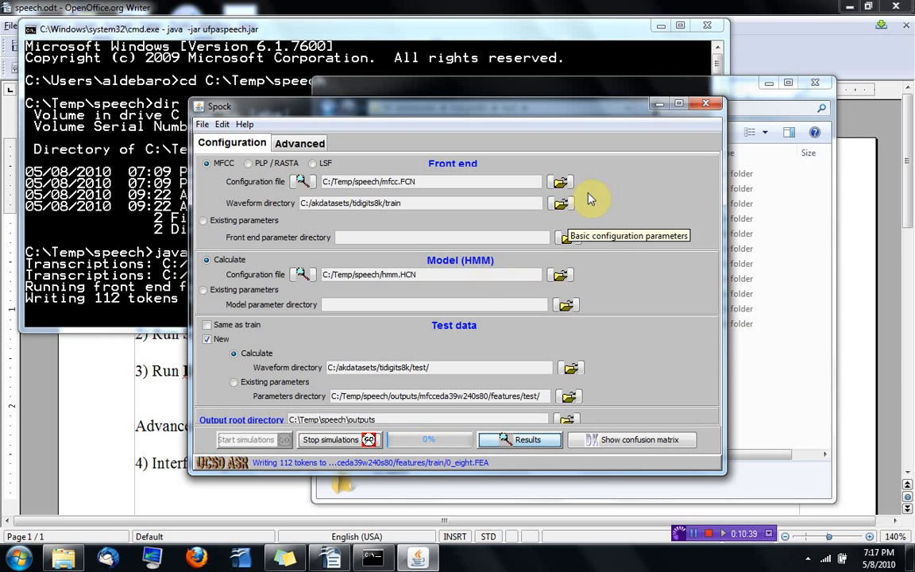
Switch to the command prompt and examine the transcription and front end lines of the simulation log
{"action": "left_click", "coordinate": [422, 35]}
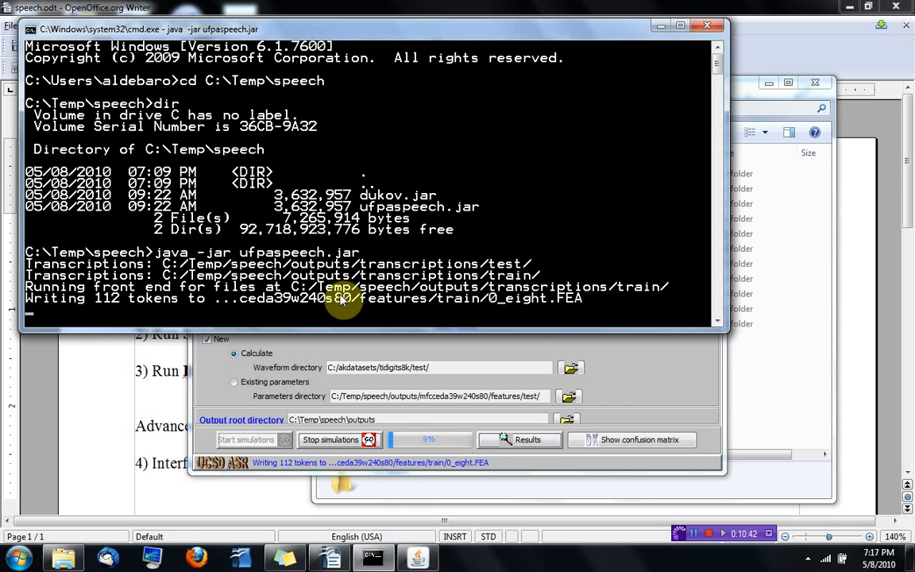
{"action": "left_click", "coordinate": [28, 264]}
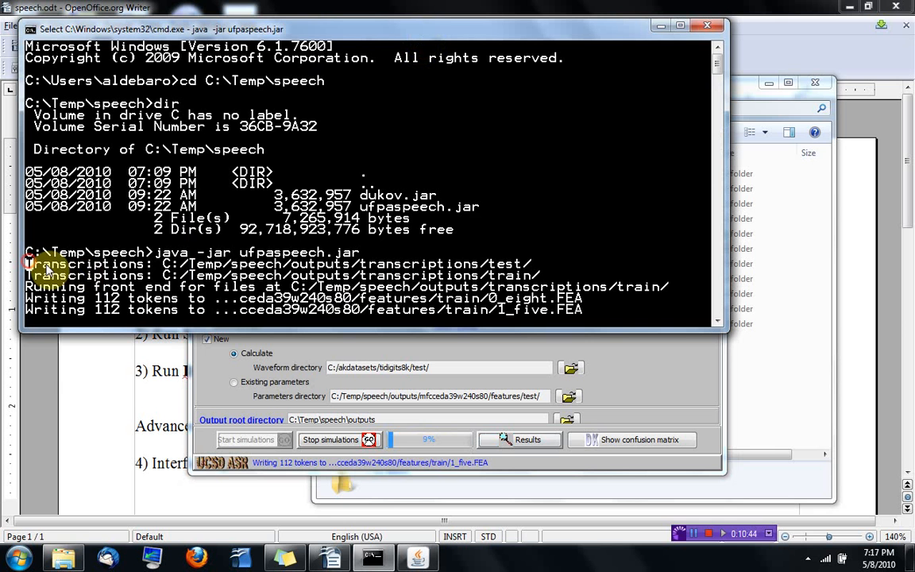
{"action": "left_click_drag", "start_coordinate": [48, 268], "coordinate": [135, 274]}
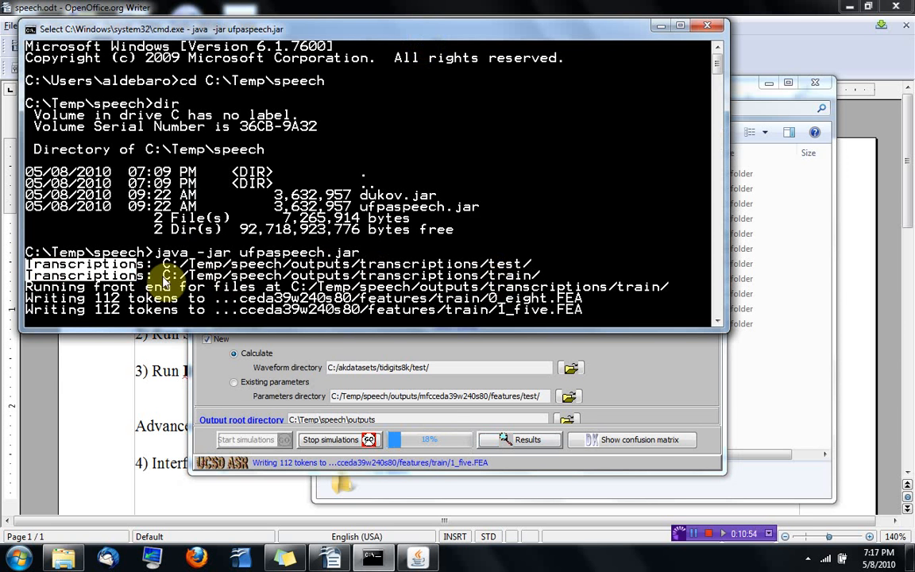
{"action": "left_click_drag", "start_coordinate": [39, 288], "coordinate": [290, 294]}
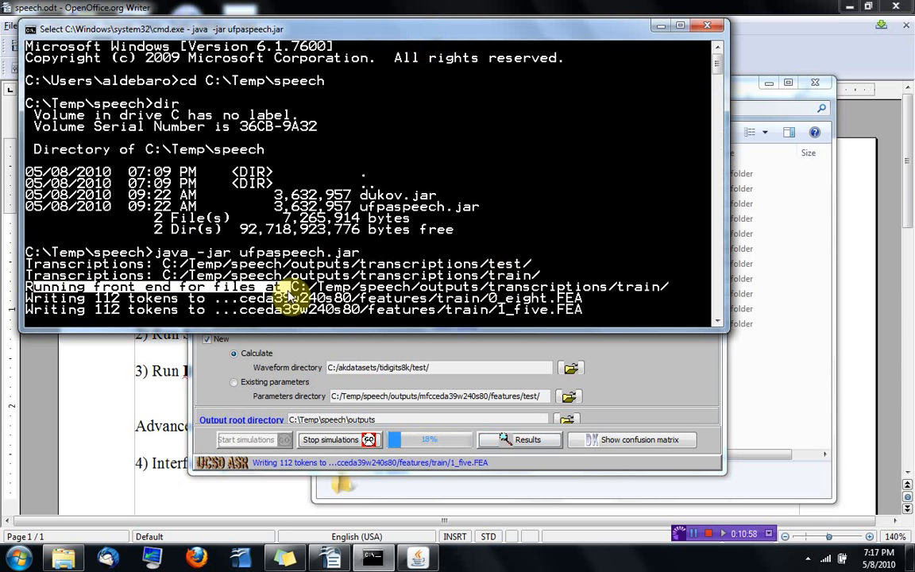